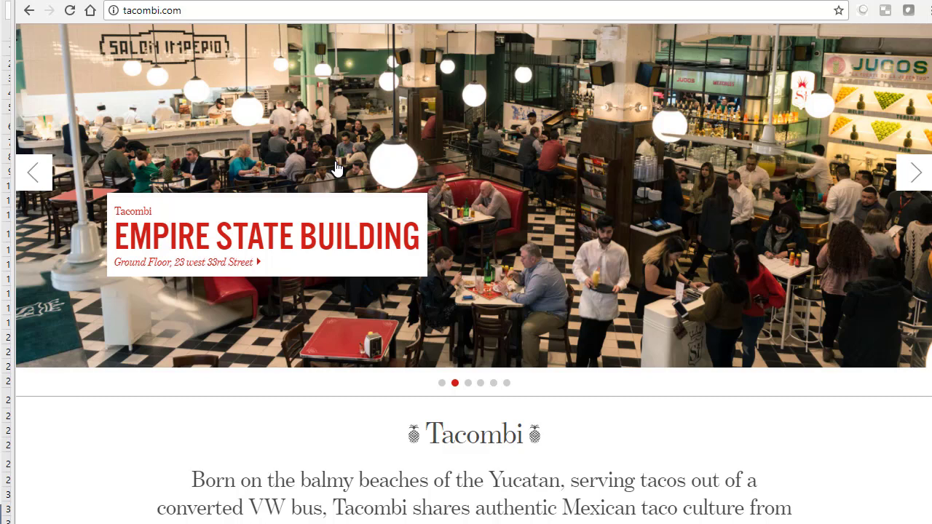
- Switch from the Tacombi website to the Excel menu sheet and place the "Part of the menu from Tacombi !" callout beside the Entradas heading
left_click(855, 0)
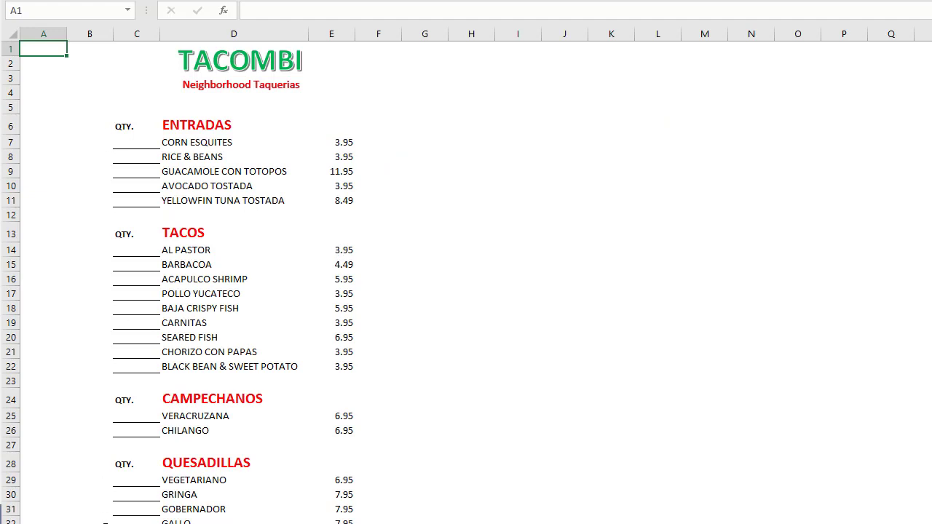
left_click(931, 138)
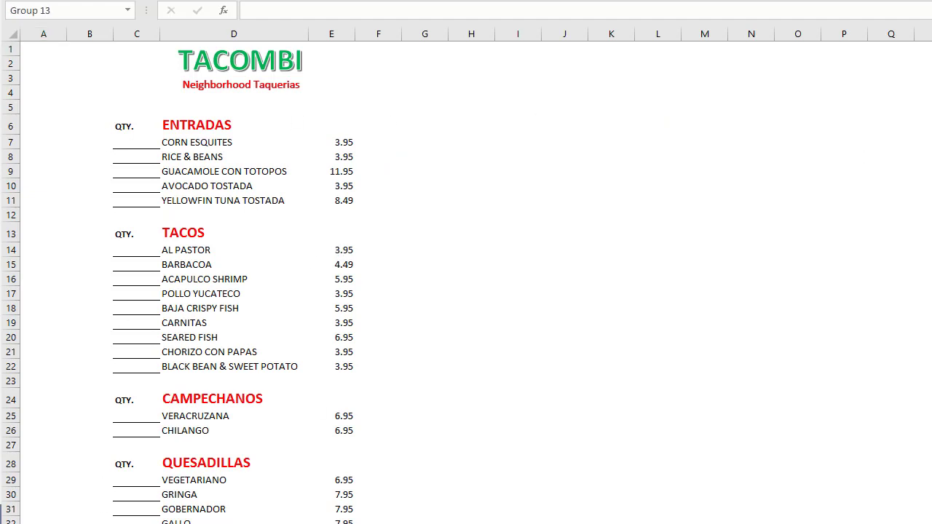
left_click_drag(931, 151, 356, 133)
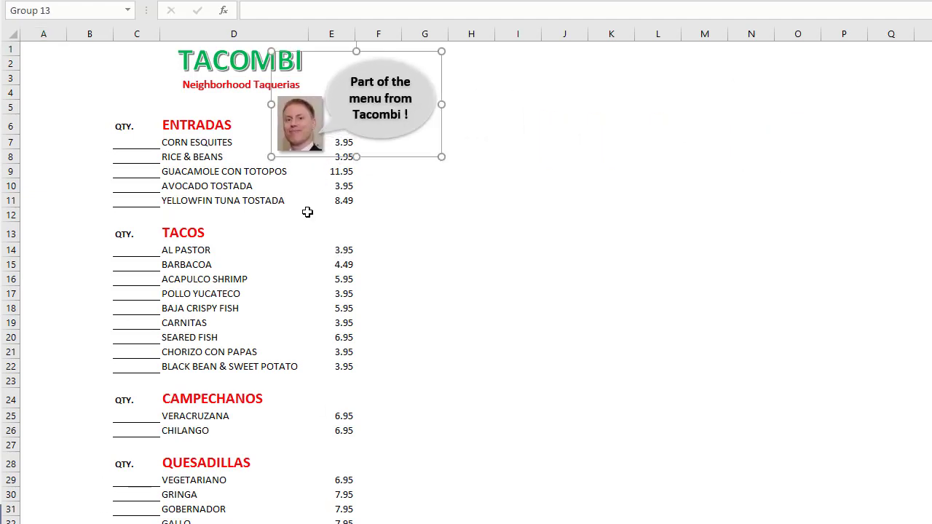
left_click(72, 309)
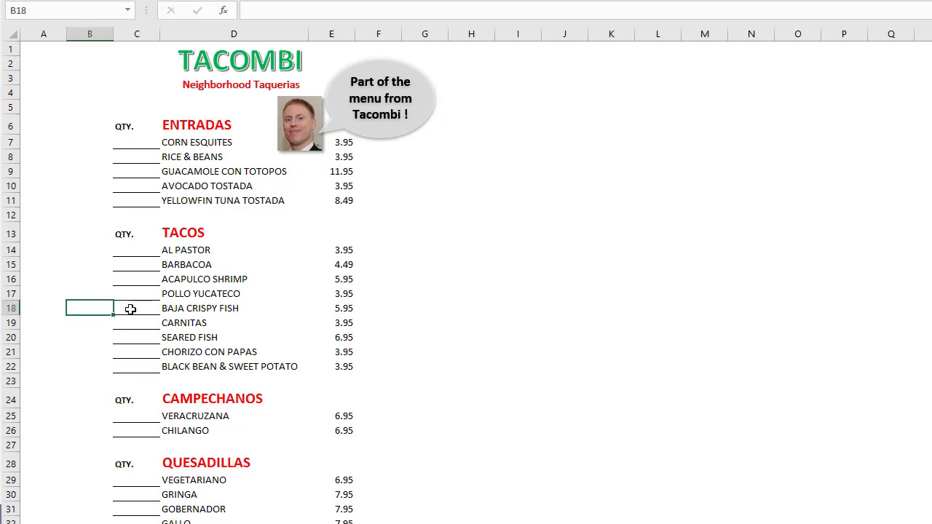
- Examine the quantity column and the Tacos and Entradas category headings with the items listed beneath them
left_click(136, 34)
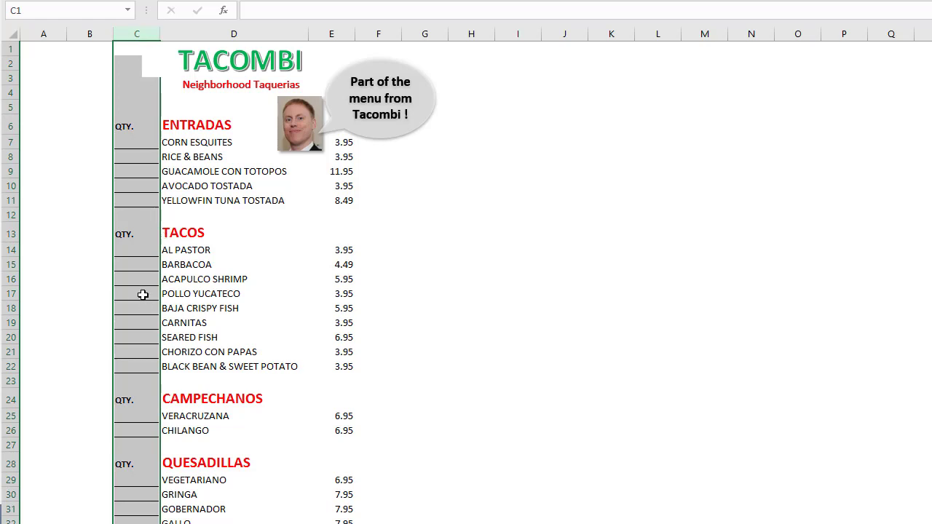
left_click(129, 250)
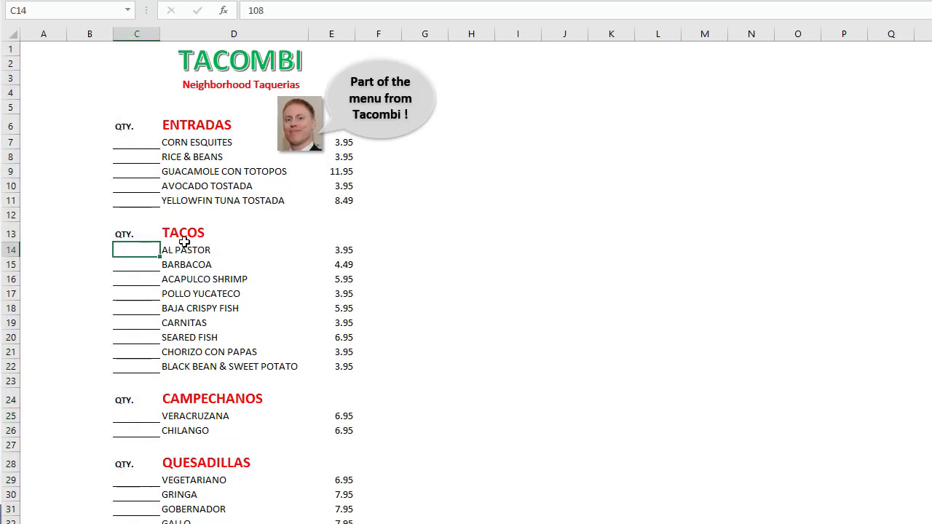
left_click_drag(186, 251, 189, 360)
left_click(183, 228)
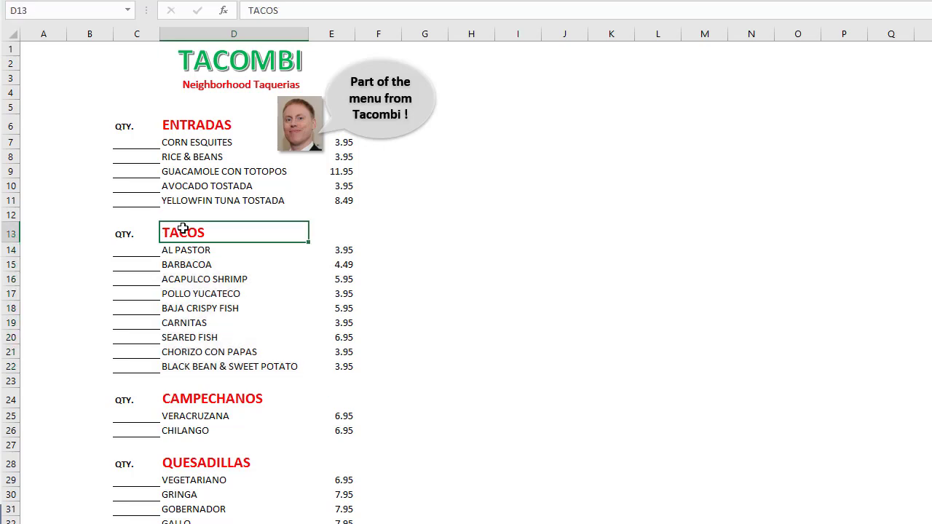
left_click_drag(187, 204, 183, 146)
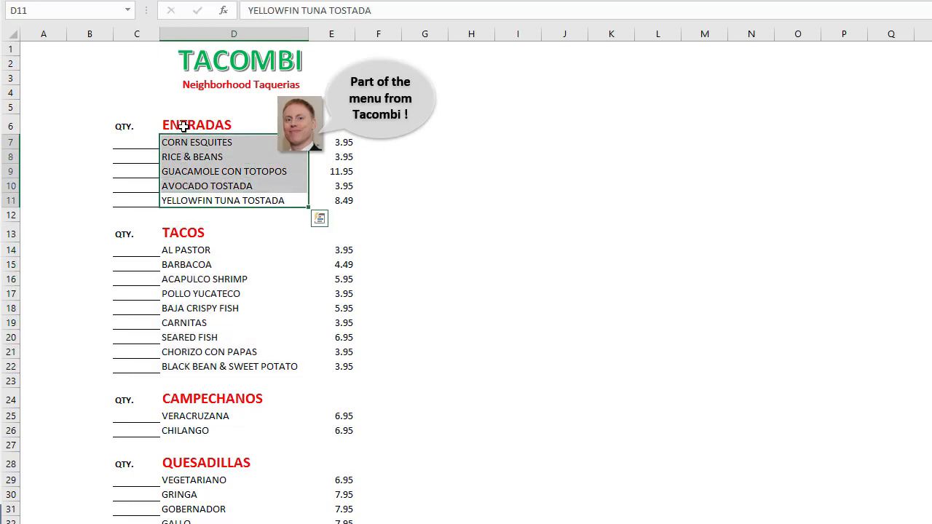
left_click(184, 121)
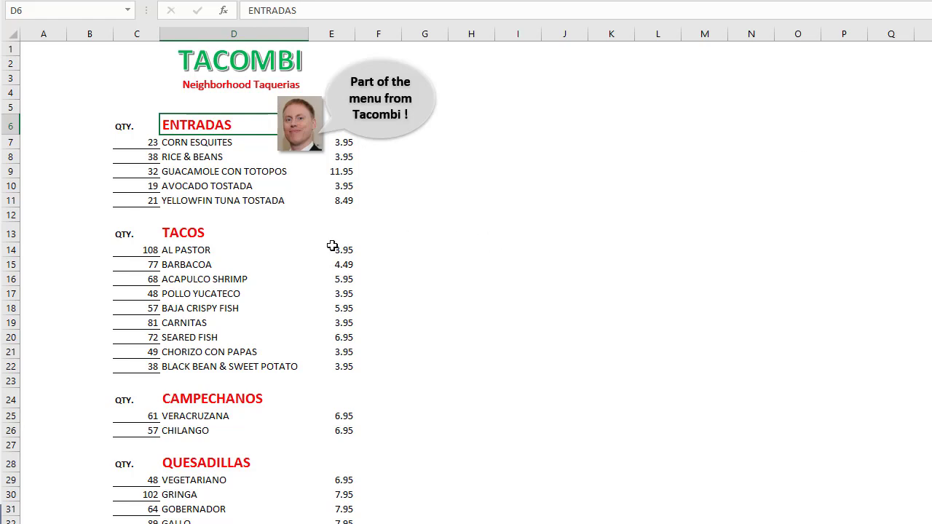
- Place the "End of day quantity (imaginary) for each item sold" arrow over the Tacos items, pointing at the quantities in column C
left_click(135, 37)
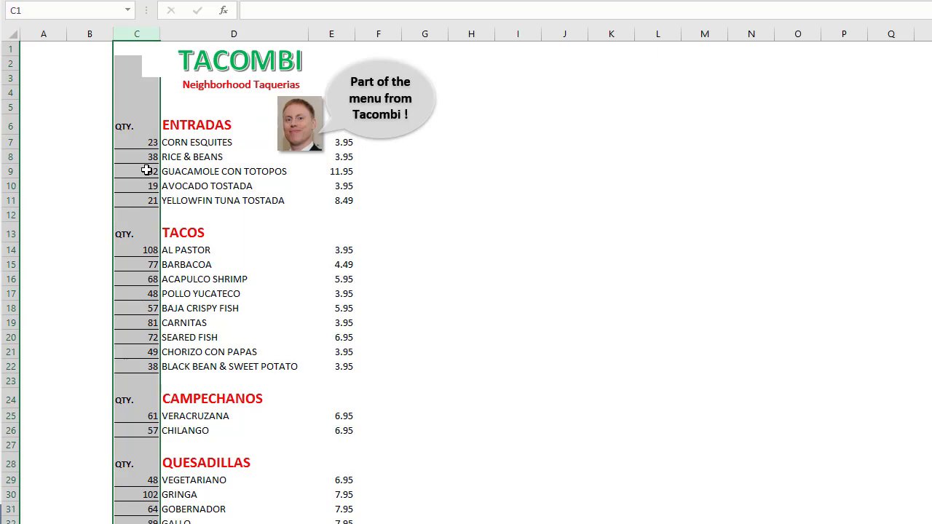
left_click(833, 241)
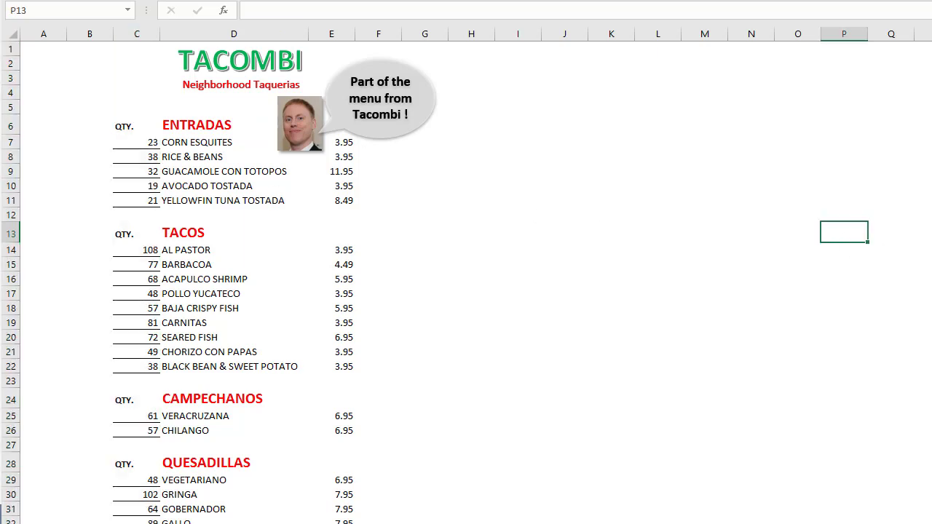
left_click_drag(931, 211, 202, 311)
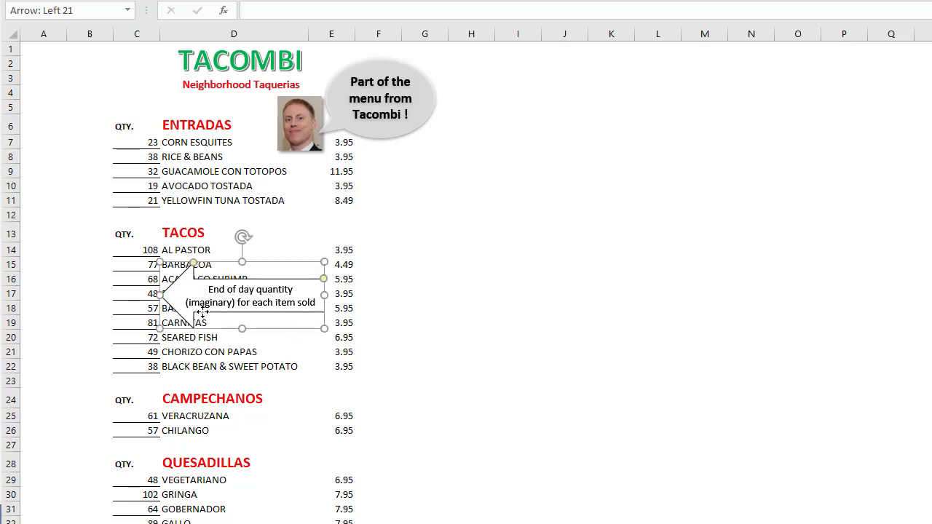
left_click(499, 384)
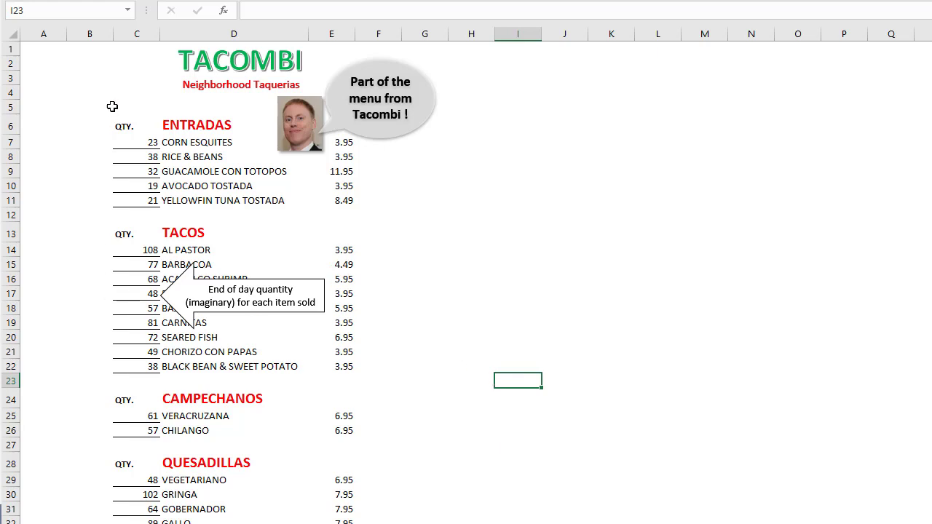
- Place the "How can we pivot this data?" callout beside the menu and switch to the sheet with the rearranged list and pivot table
left_click(136, 34)
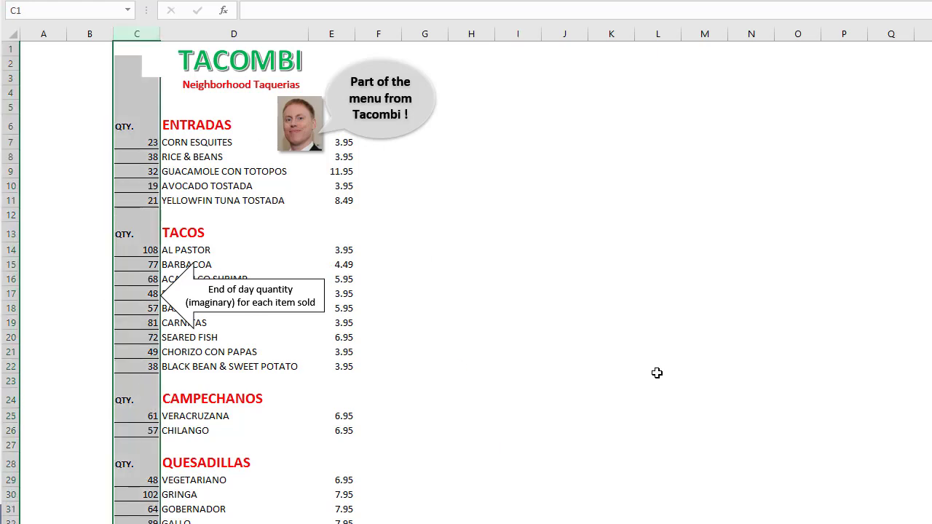
left_click(788, 362)
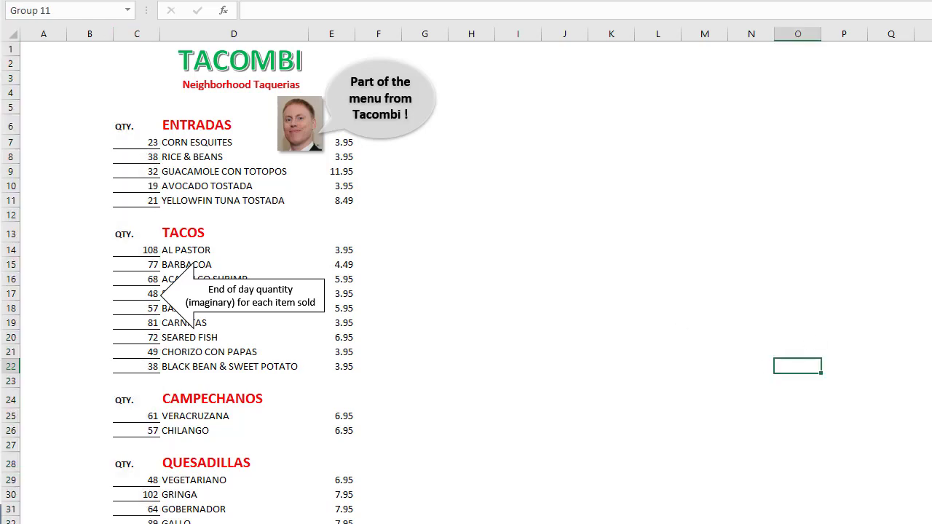
left_click_drag(931, 356, 509, 226)
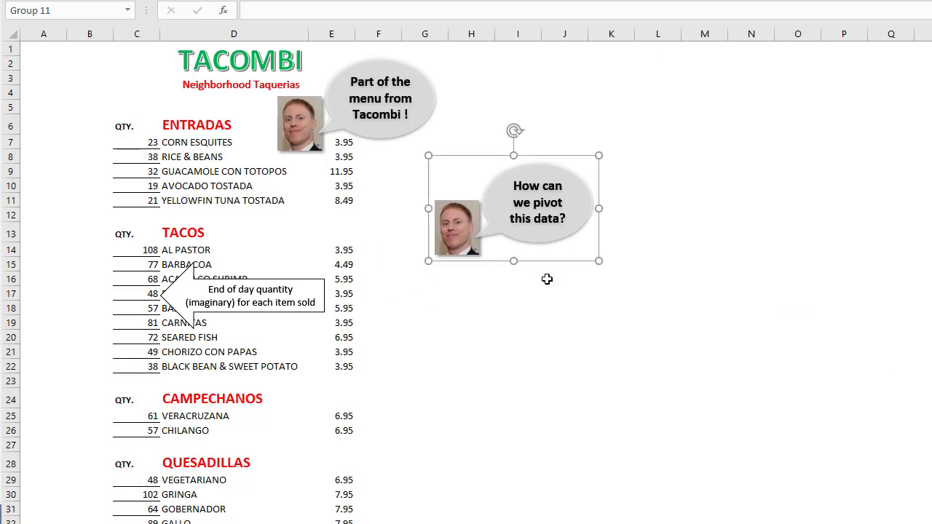
left_click(565, 493)
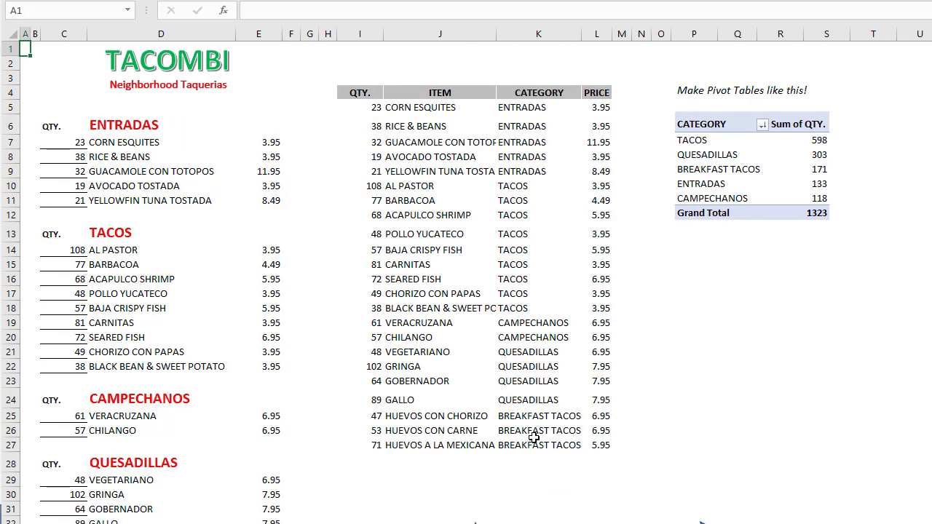
- Place the "Given this data layout..." arrow over the Entradas section so it points at the menu, and highlight column C
left_click(120, 523)
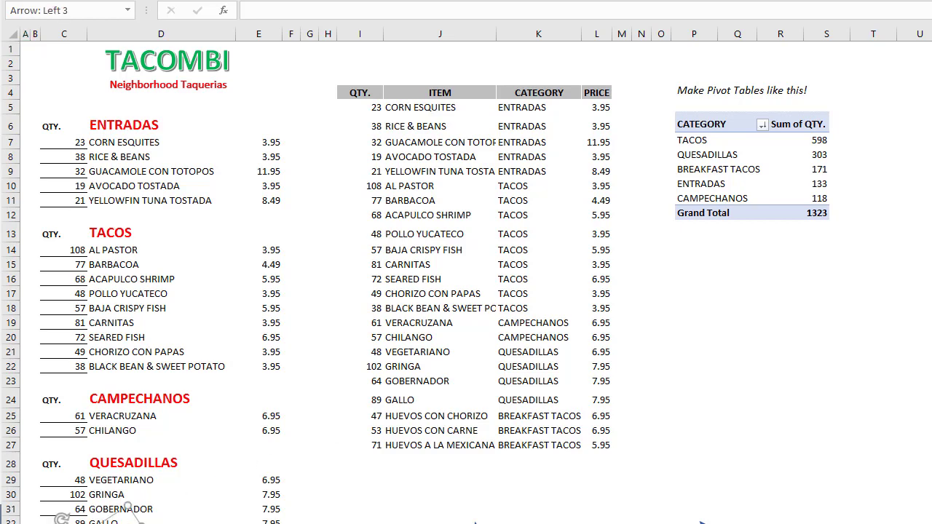
left_click_drag(127, 508, 276, 67)
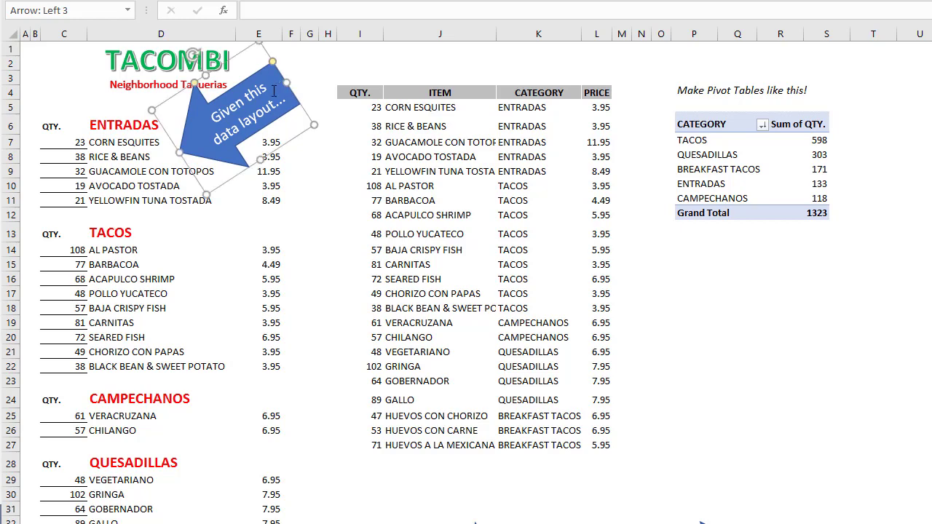
left_click(65, 33)
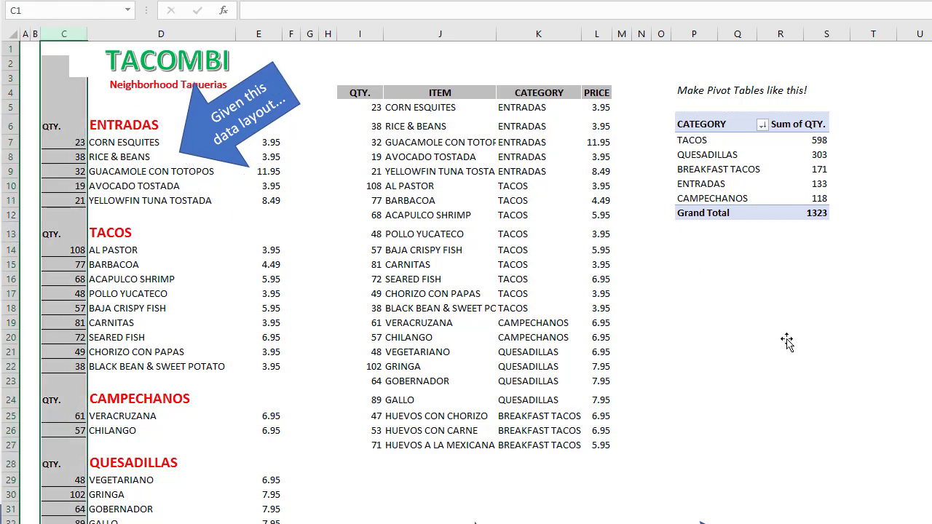
- Place the "create pivots like this!" arrow pointing at the pivot table and the "rearrange the data" arrow pointing at the reorganized list
left_click(705, 522)
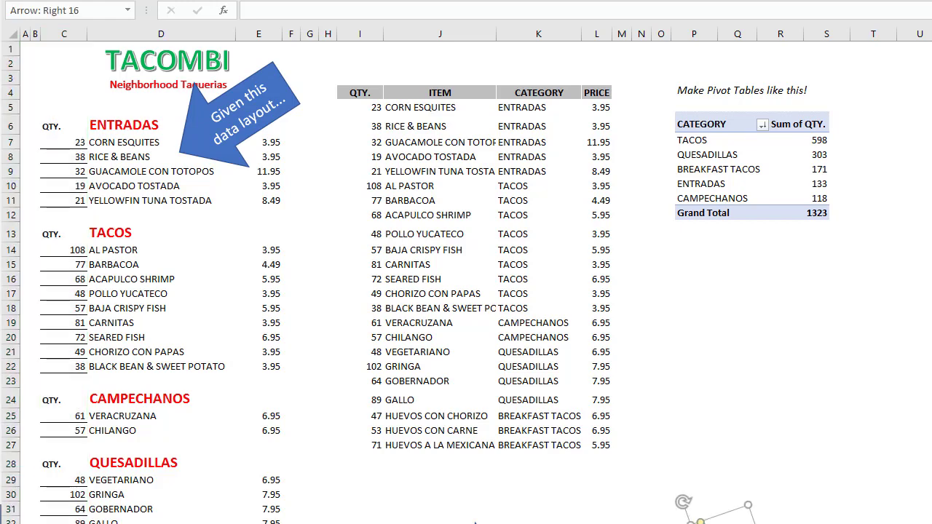
left_click_drag(705, 523, 648, 155)
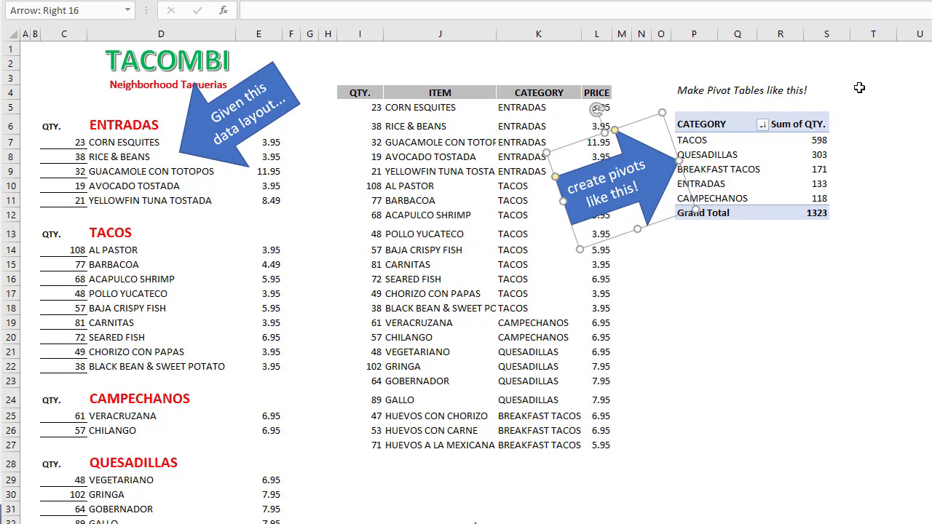
key("Escape")
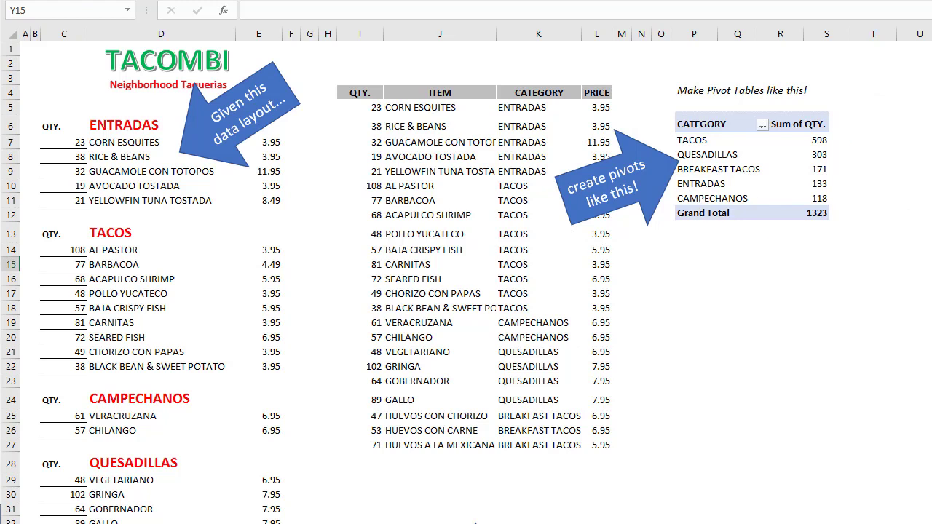
left_click_drag(475, 521, 346, 243)
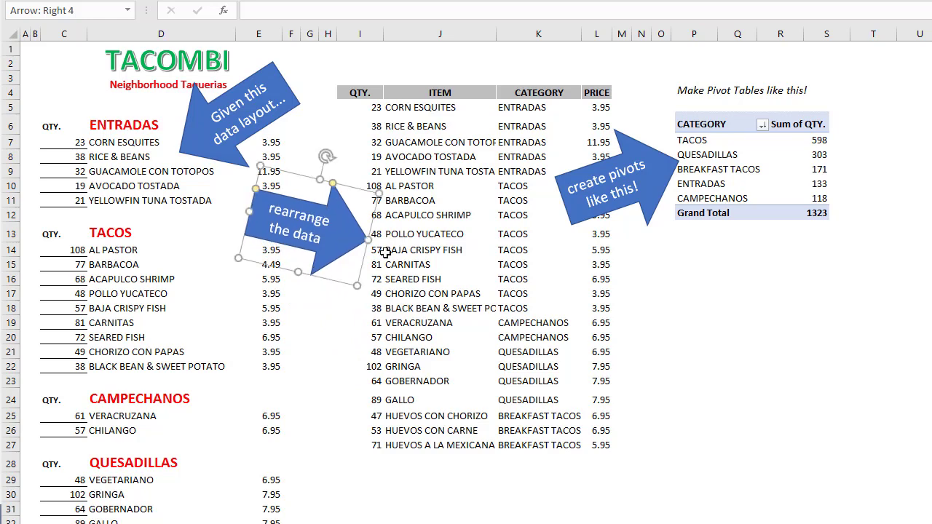
- Examine the QTY., ITEM, CATEGORY and PRICE columns of the rearranged list and the values in the RICE & BEANS record
left_click(370, 33)
left_click(422, 32)
left_click(543, 33)
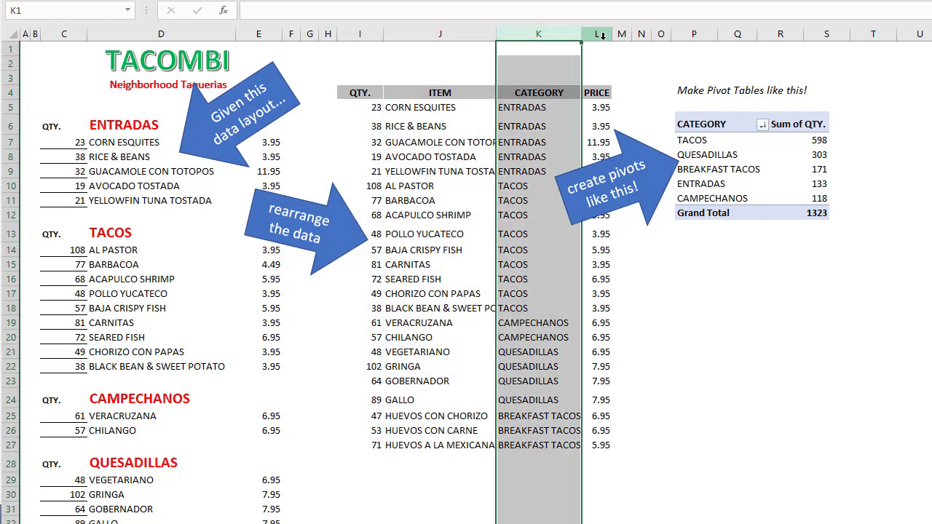
left_click(603, 35)
left_click_drag(366, 127, 602, 125)
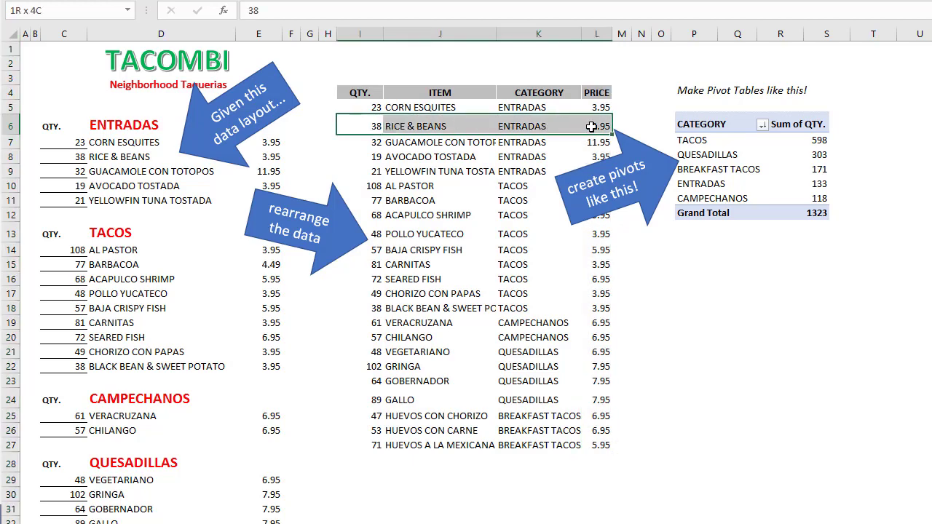
left_click(360, 125)
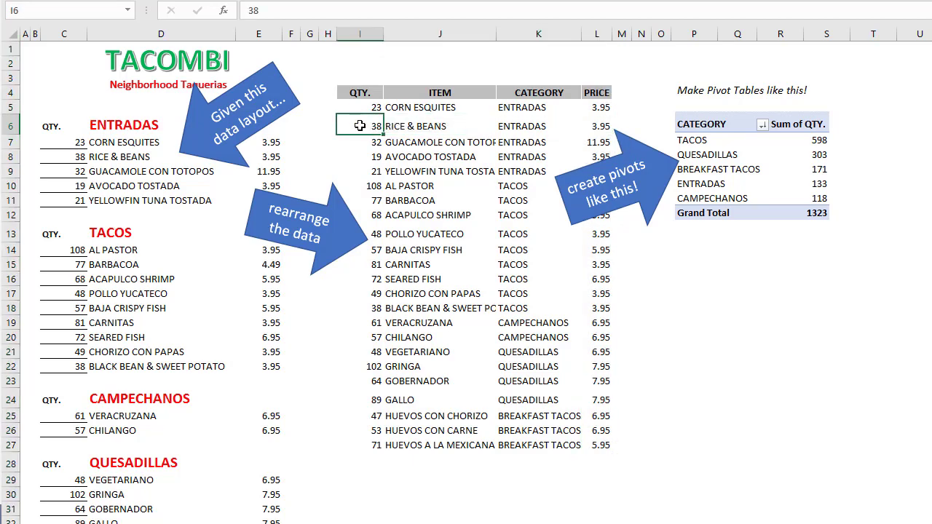
left_click(521, 126)
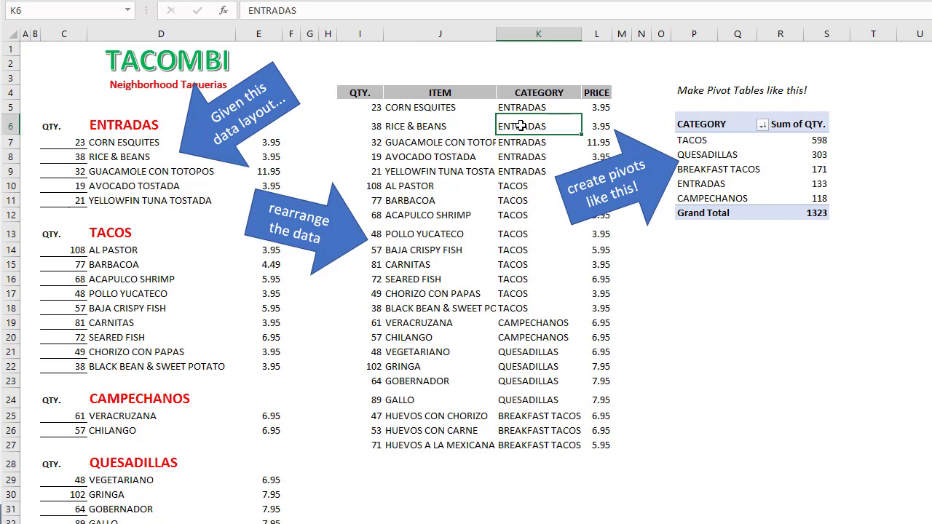
left_click(594, 125)
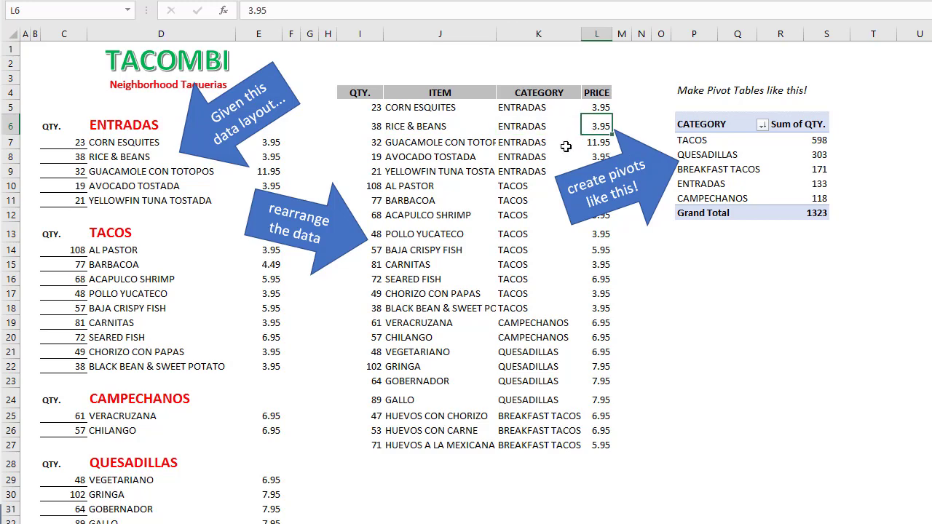
- Place the grouped CATEGORY, Quantity, ITEM and PRICE label arrows over the Tacos section of the menu and deselect the group
left_click(415, 519)
left_click(291, 522)
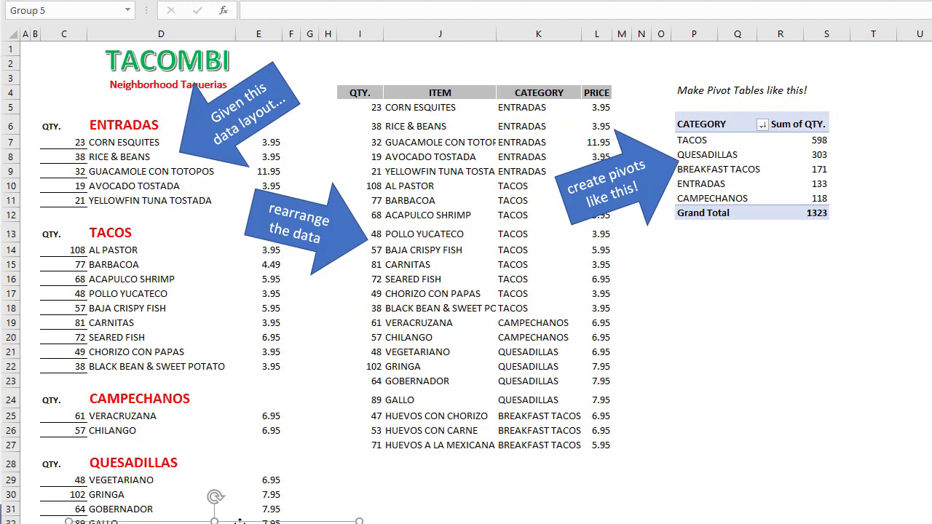
left_click_drag(239, 522, 196, 234)
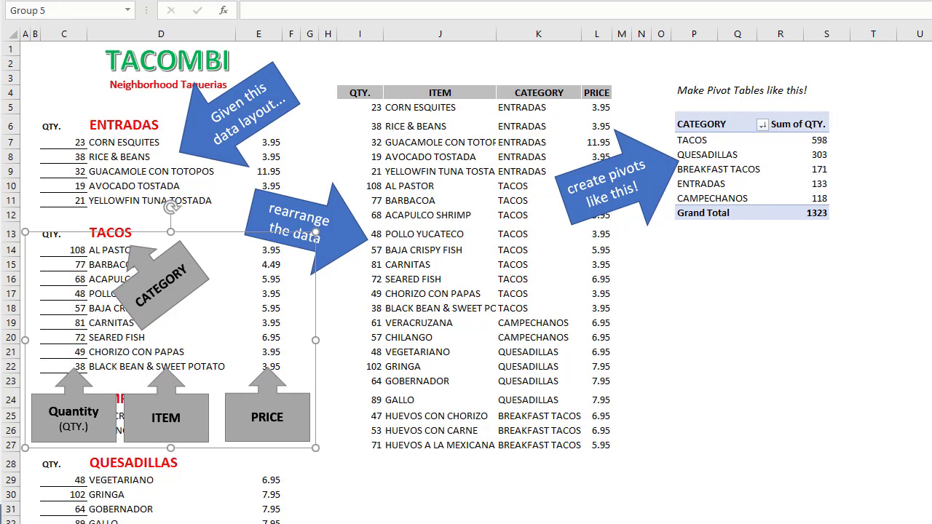
key("Escape")
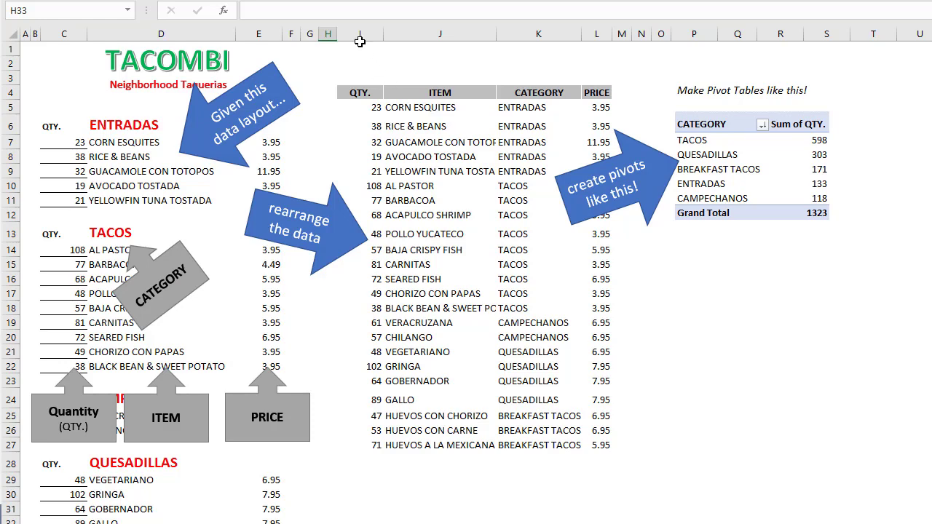
- Highlight the rearranged list in columns I:L, then open the Solution A sheet and inspect the step 1 counter values in K6:K18
left_click_drag(359, 34, 597, 34)
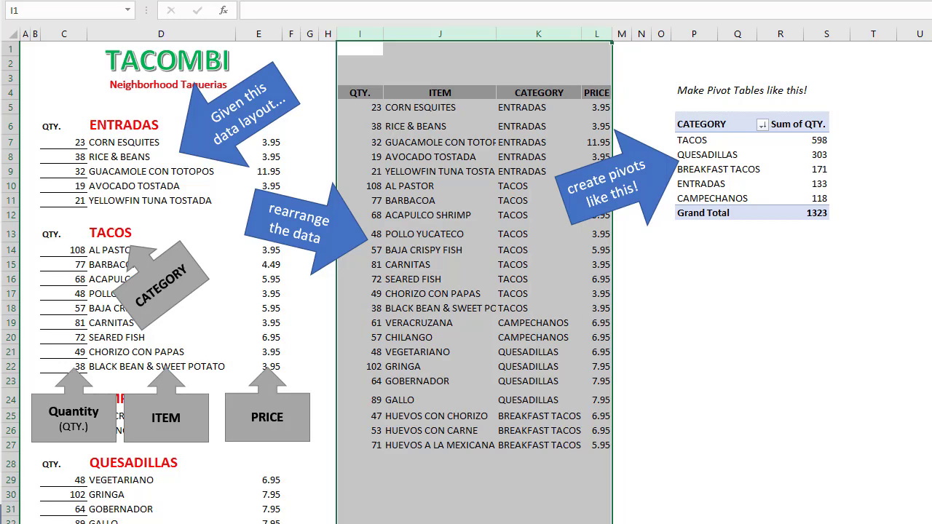
left_click(539, 523)
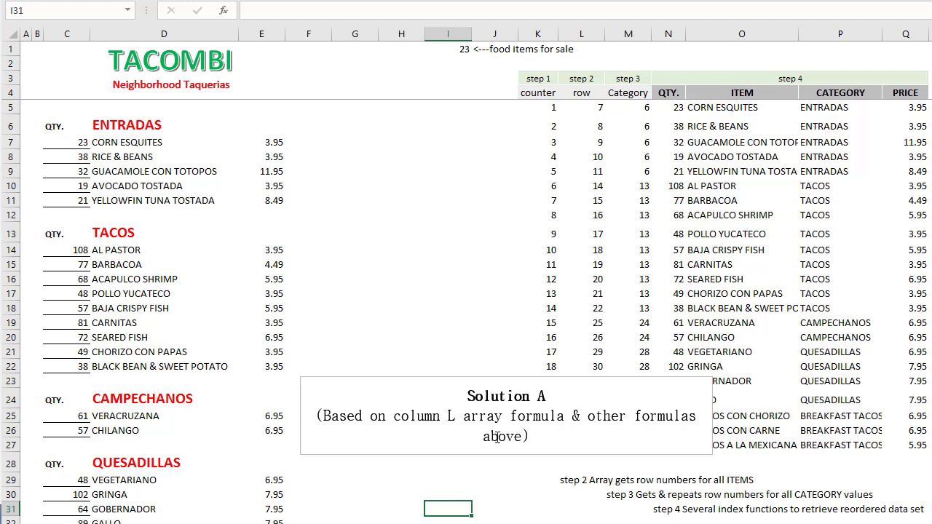
left_click_drag(539, 124, 542, 302)
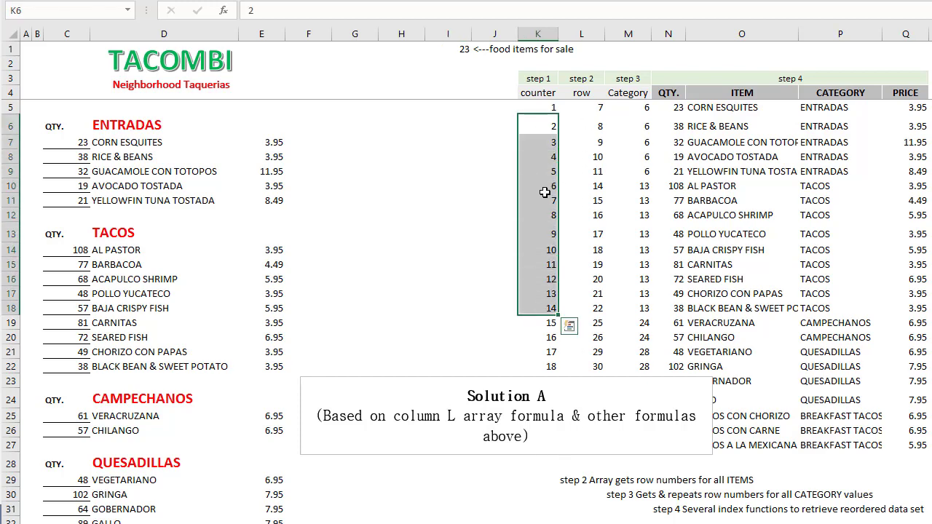
- Highlight the step 2 row column and examine the ranges referenced by the array formula in L7, keeping it as an array formula
left_click(587, 138)
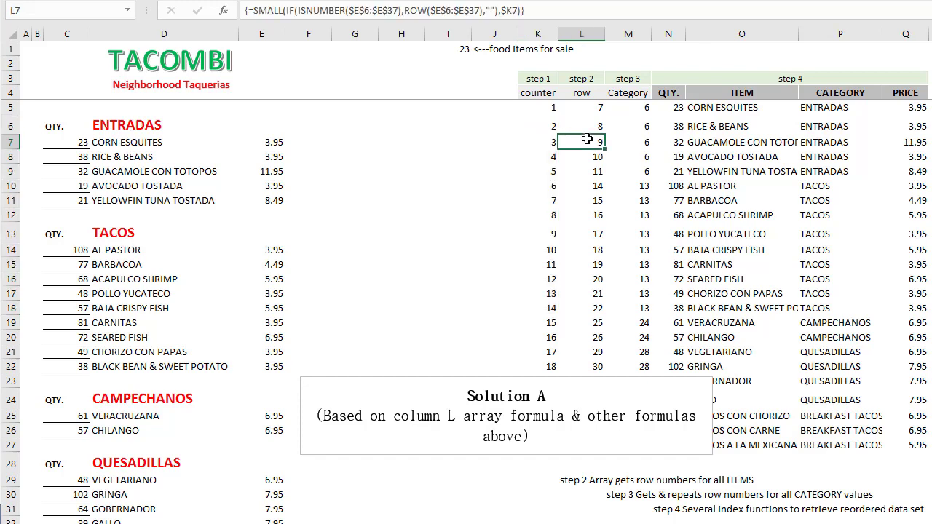
left_click(583, 35)
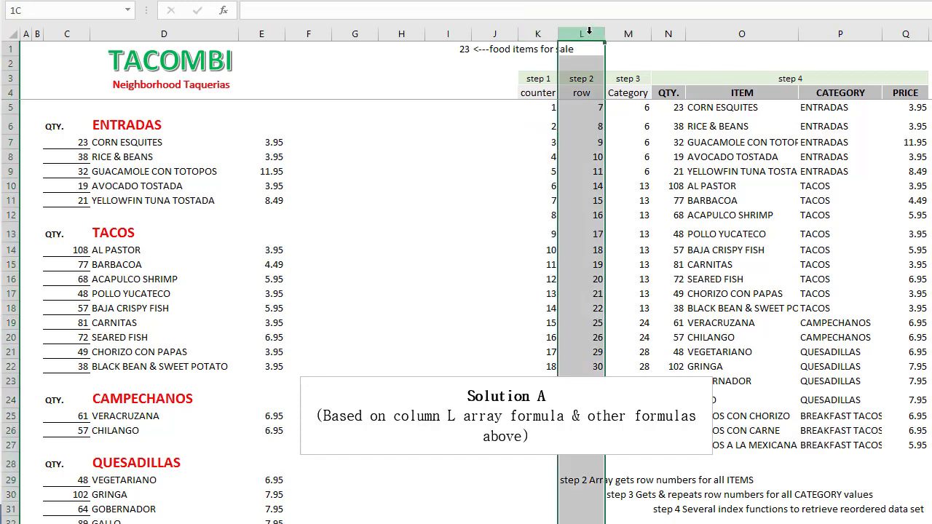
left_click(585, 141)
double_click(585, 141)
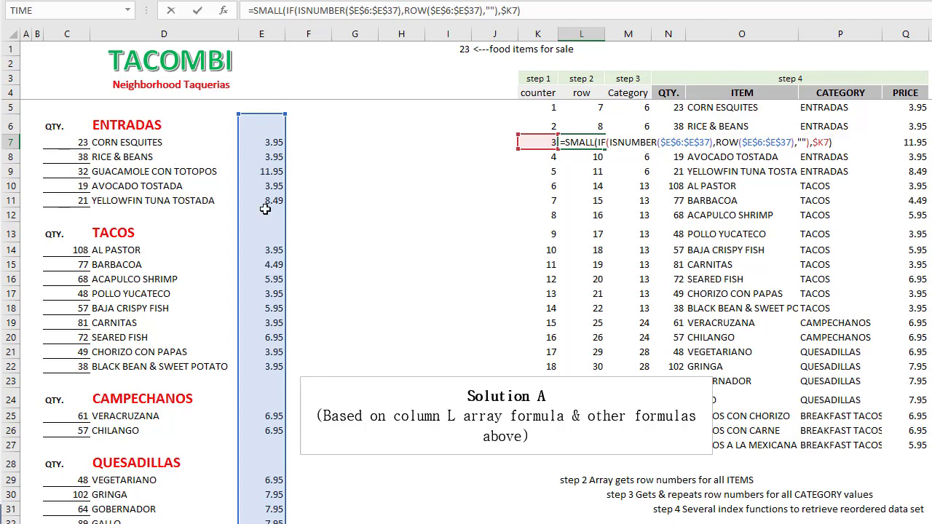
key("ctrl+shift+Return")
- Highlight the item names under ENTRADAS in D7:D11 and under TACOS in D14:D22 to compare their sheet row numbers
left_click_drag(136, 142, 130, 198)
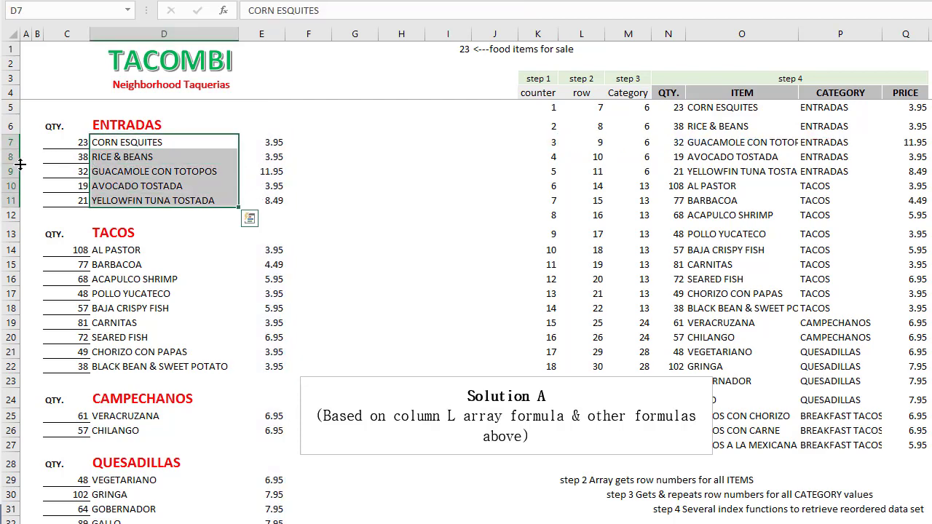
left_click(117, 249)
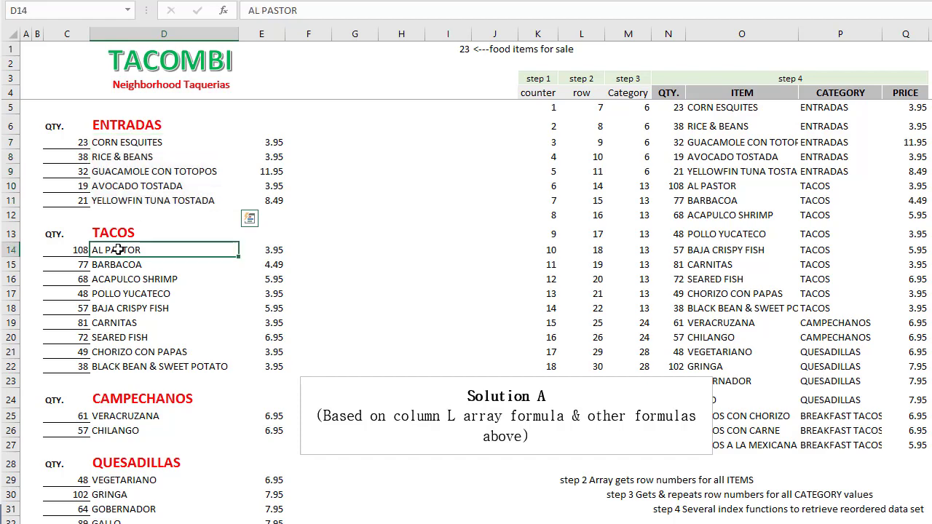
left_click_drag(118, 249, 125, 364)
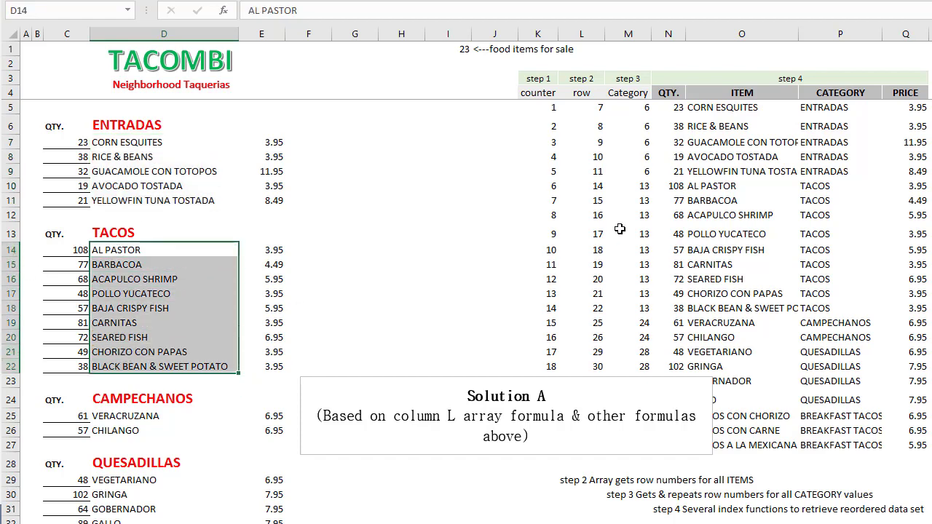
- Inspect the step 2 array formulas cell by cell in column L, around the transition from ENTRADAS to TACOS items
left_click(589, 189)
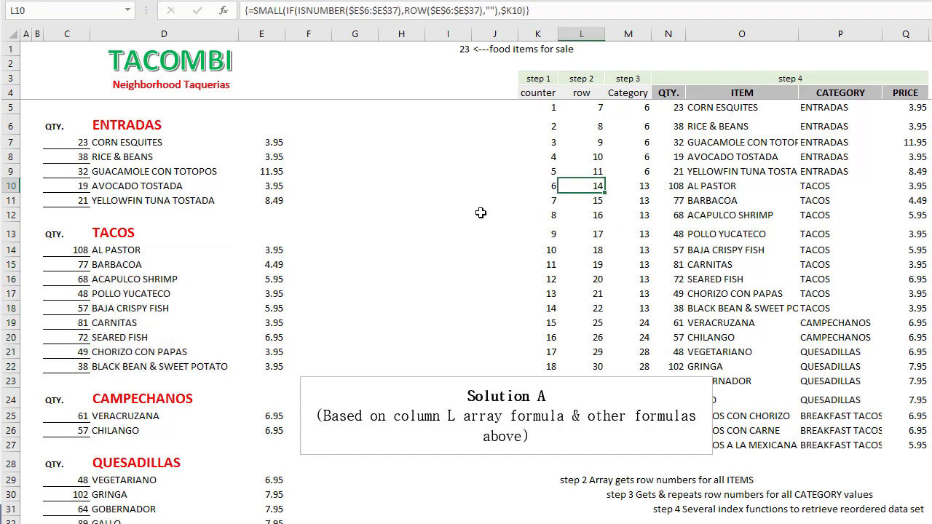
key("Up")
key("Up")
key("Up")
key("Up")
key("Down")
key("Down")
key("Down")
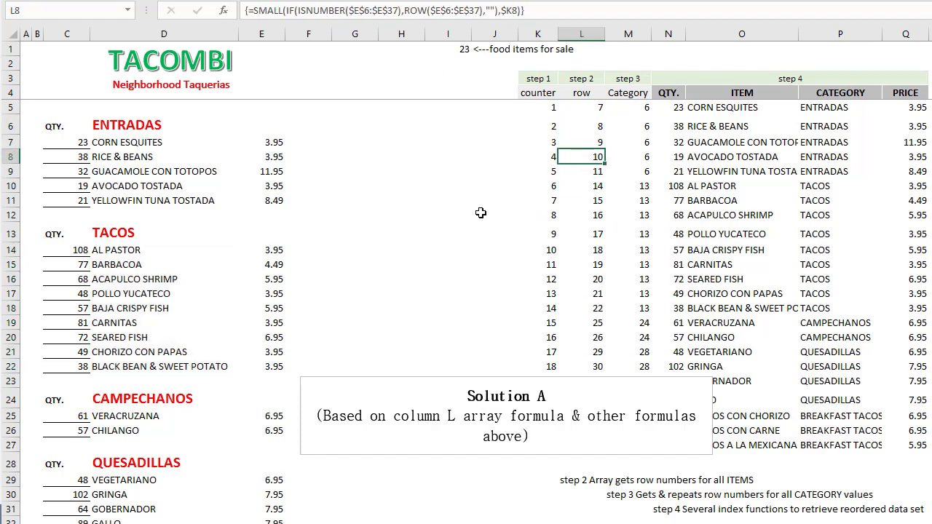
key("Down")
key("Down")
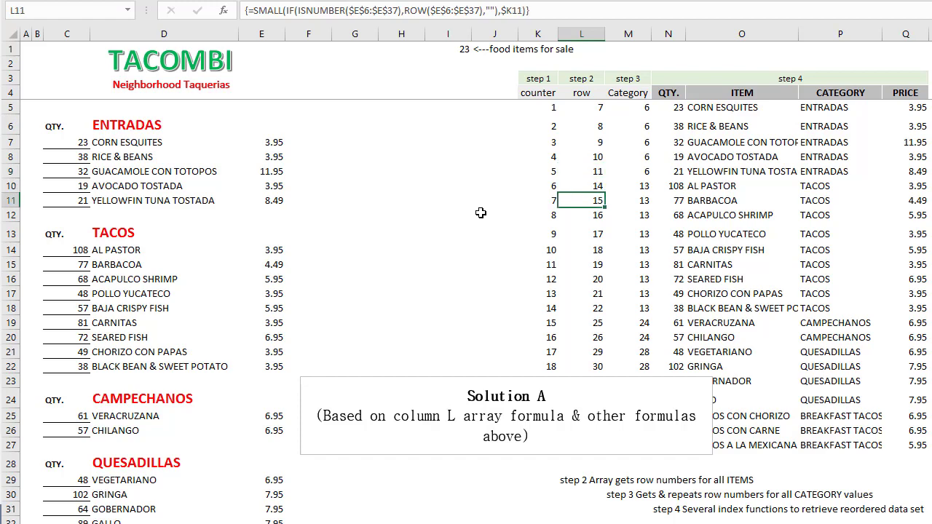
- Compare the step 3 Category column and the CATEGORY output column with the ENTRADAS, TACOS and CAMPECHANOS heading rows
left_click(637, 188)
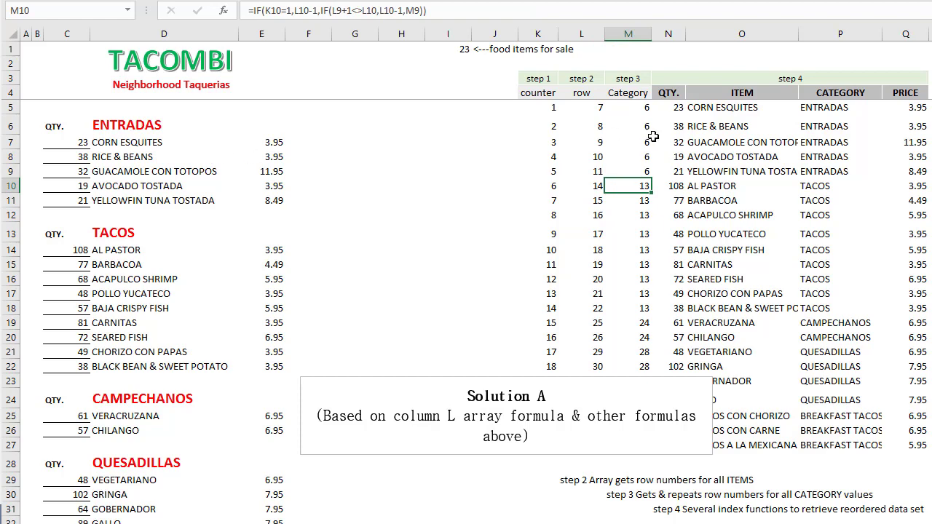
left_click(640, 32)
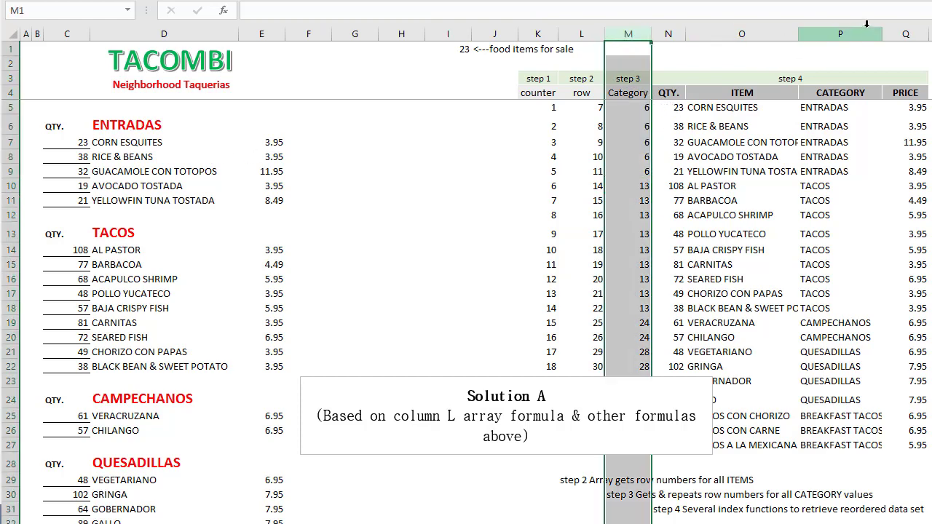
left_click(839, 33)
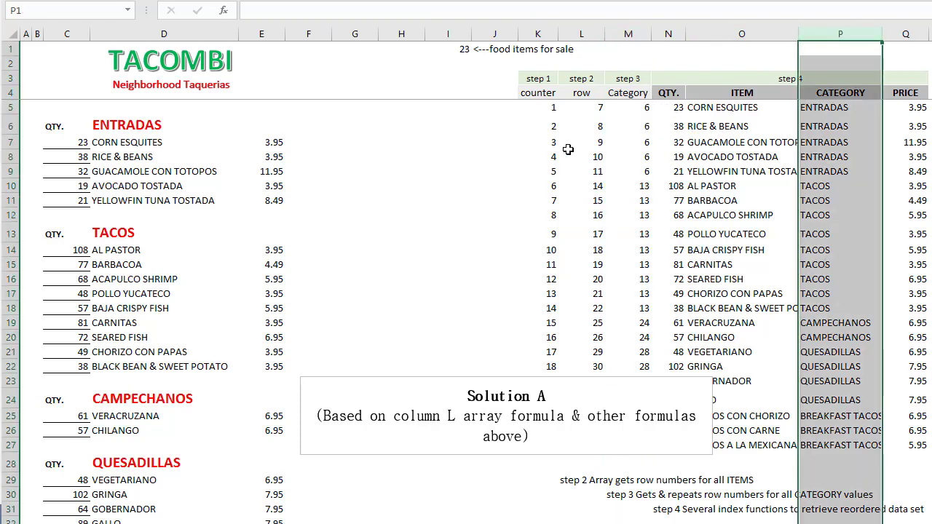
left_click(121, 124)
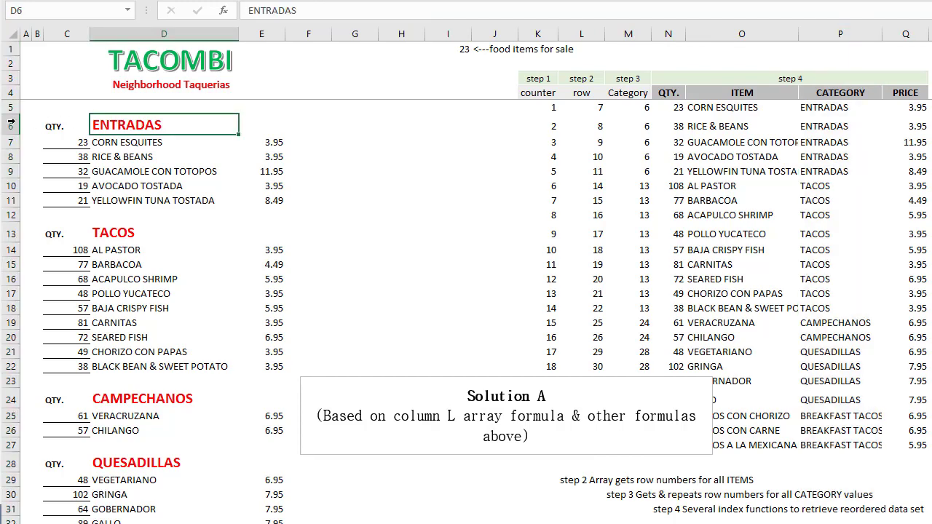
left_click(10, 125)
left_click(10, 233)
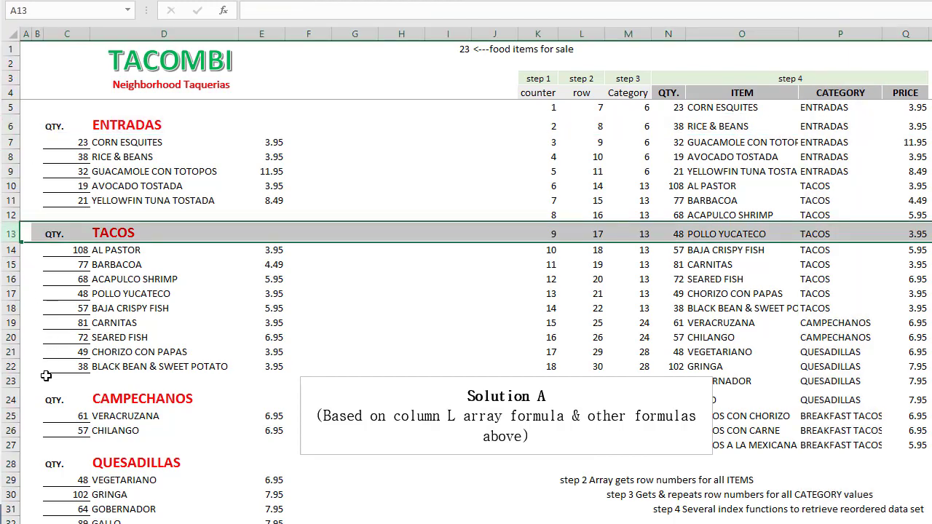
left_click(10, 399)
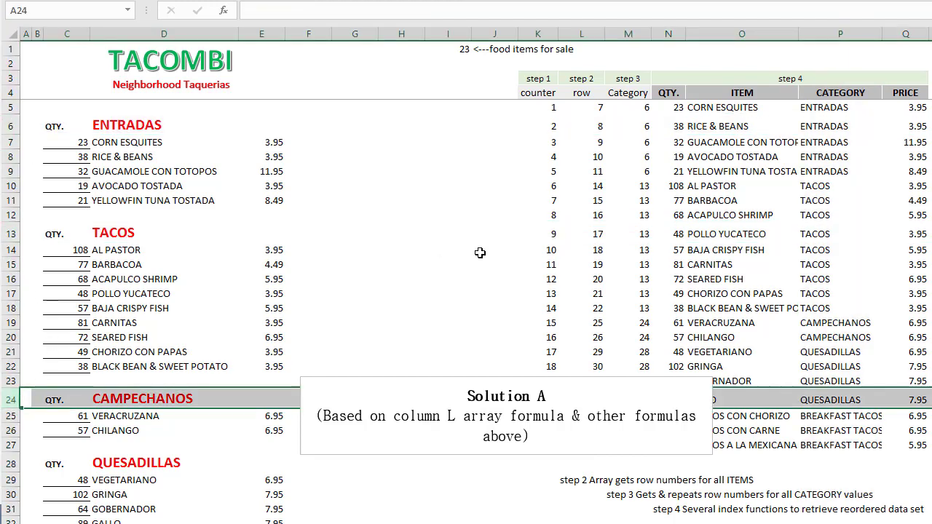
- Inspect the step 3 Category formulas in column M from M5 down to M20
left_click(644, 110)
key("Down")
key("Down")
key("Down")
key("Down")
key("Down")
key("Down")
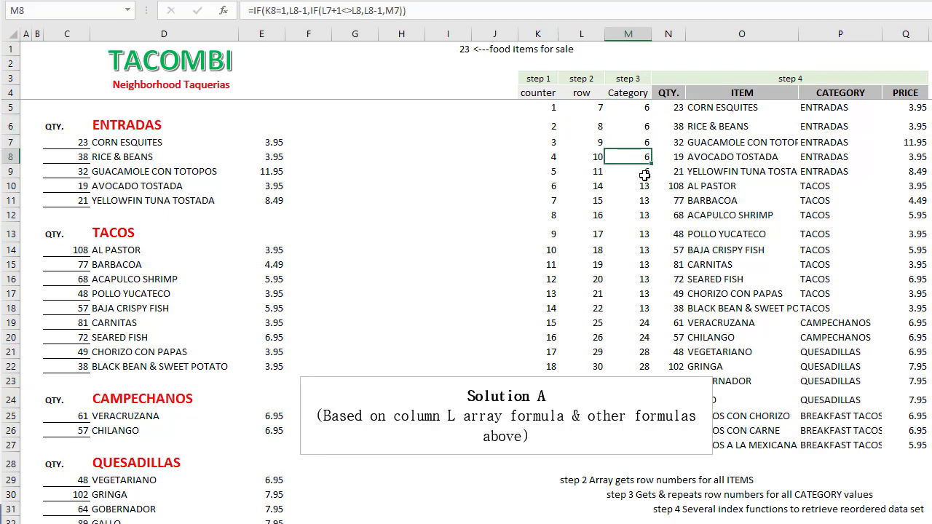
key("Down")
key("Down")
key("Down")
key("Down")
key("Down")
key("Down")
key("Down")
key("Down")
key("Down")
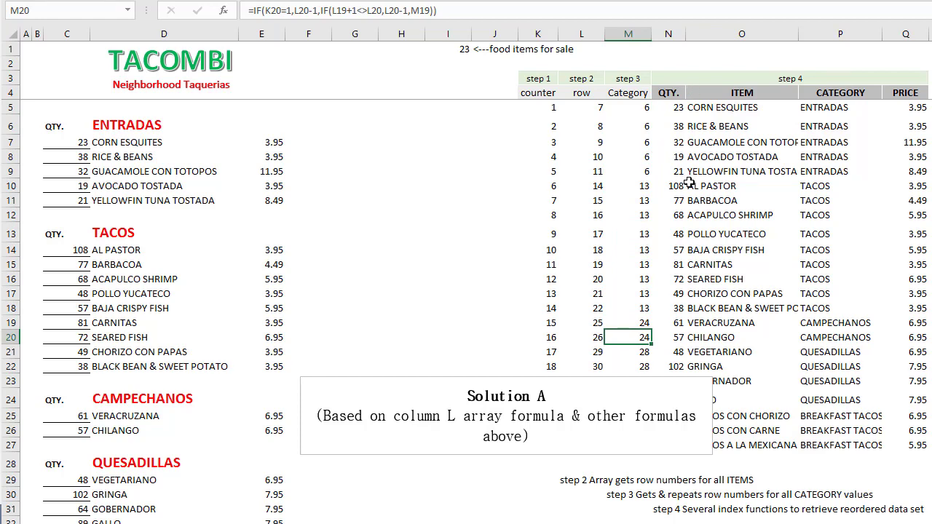
- Inspect the QTY. and ITEM formulas for the RICE & BEANS record, and examine the ranges the CATEGORY formula in P6 references
left_click(675, 126)
key("Right")
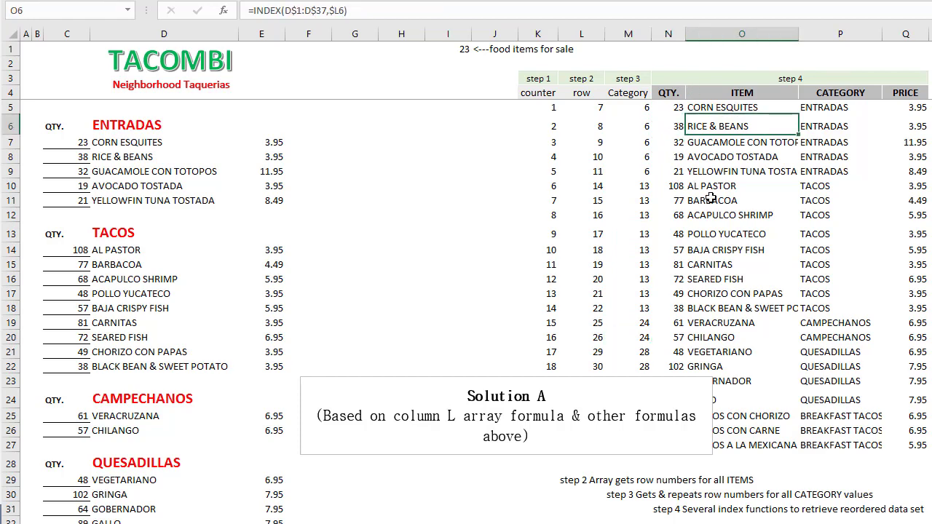
key("Right")
key("F2")
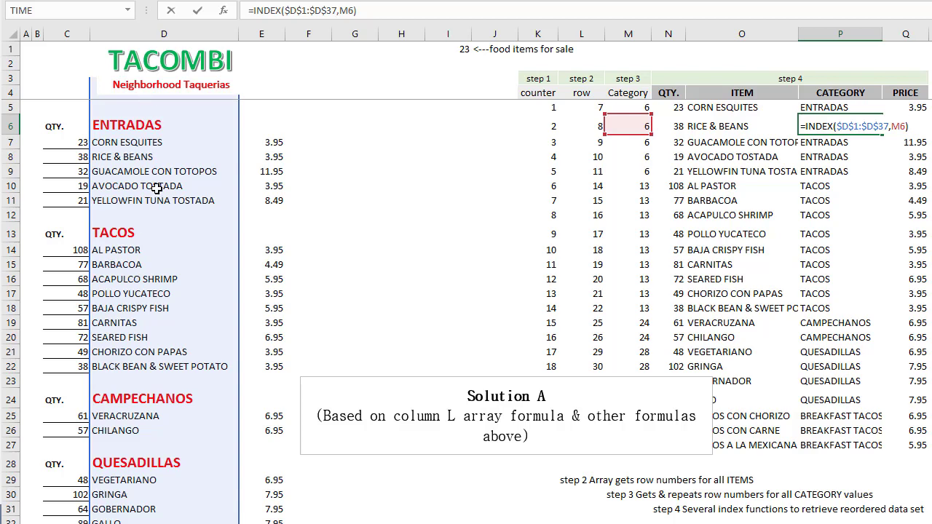
key("Escape")
- Examine the ranges referenced by the PRICE INDEX formula in Q6, leaving the formula as it is
left_click(918, 128)
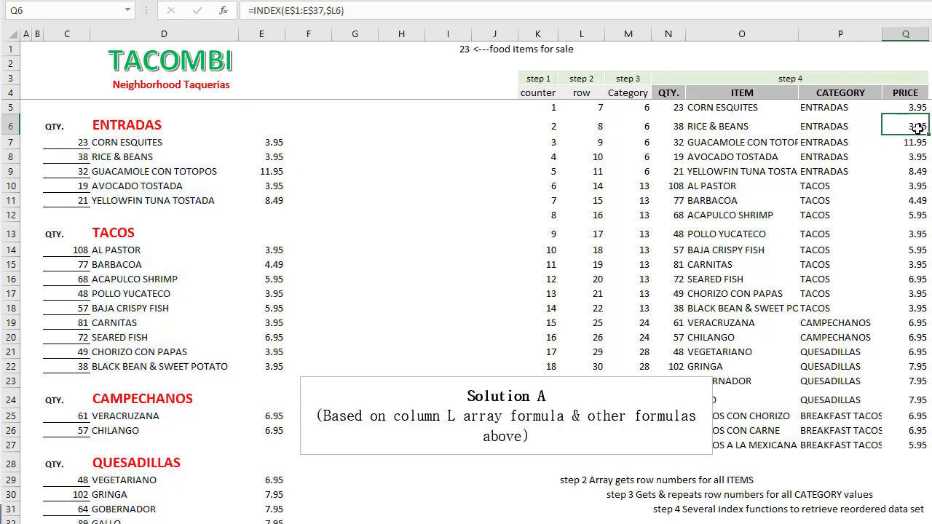
key("F2")
key("Escape")
key("F2")
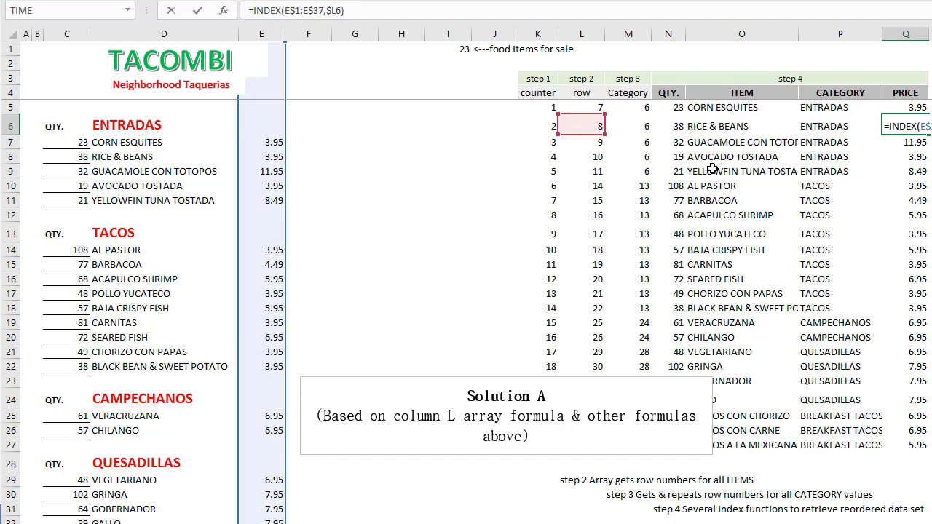
key("Escape")
- Compare the row references in the CATEGORY formula in P6 with those in the ITEM formula in O6
key("Left")
key("F2")
key("Escape")
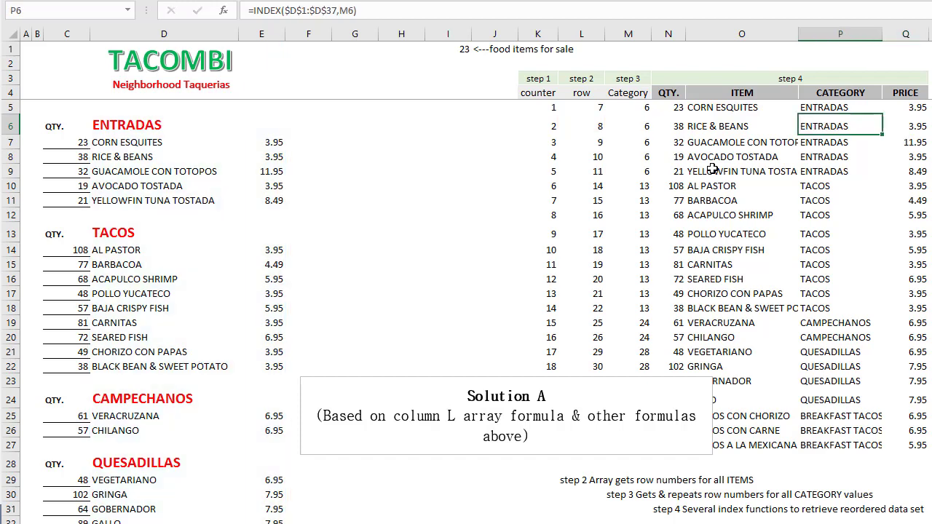
key("Left")
key("F2")
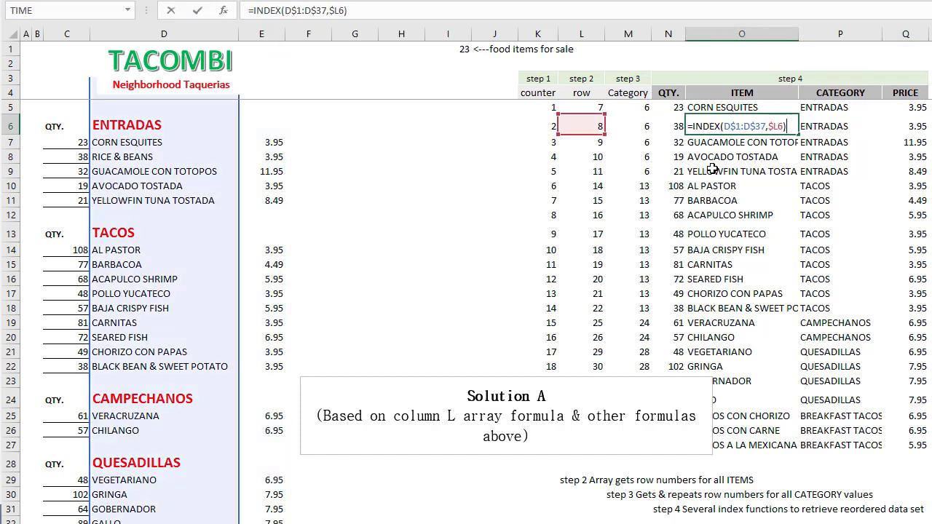
key("Escape")
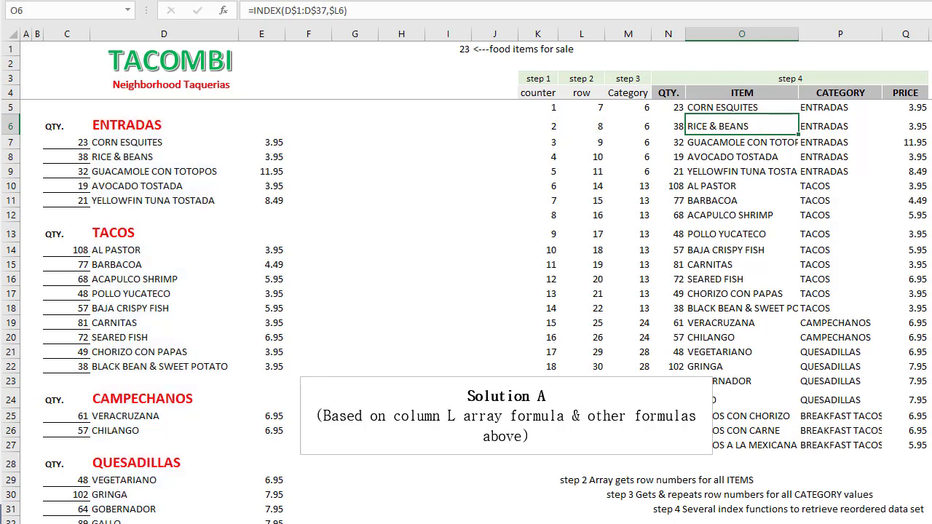
- Open the Solution B sheet and inspect the step 3 match formula in L6 and the step 1 helper formulas from B7 down
key("ctrl+Page_Down")
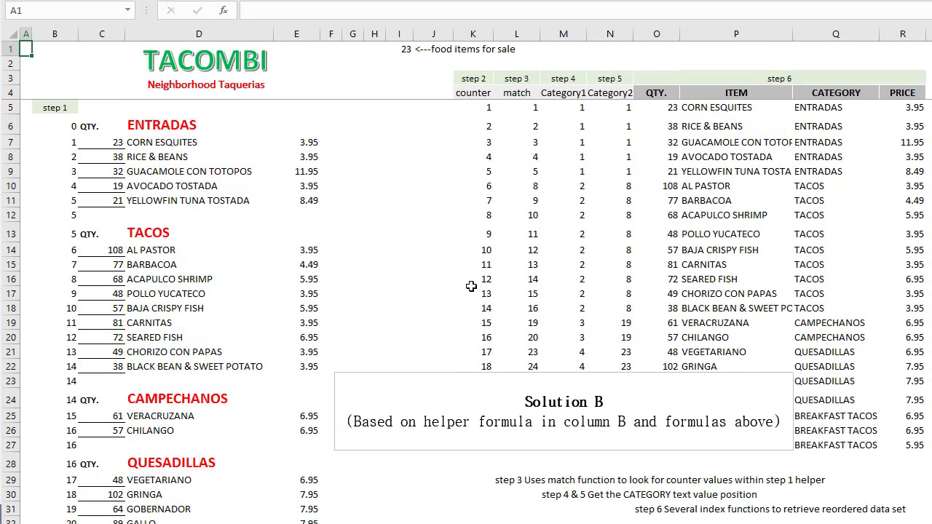
left_click(524, 126)
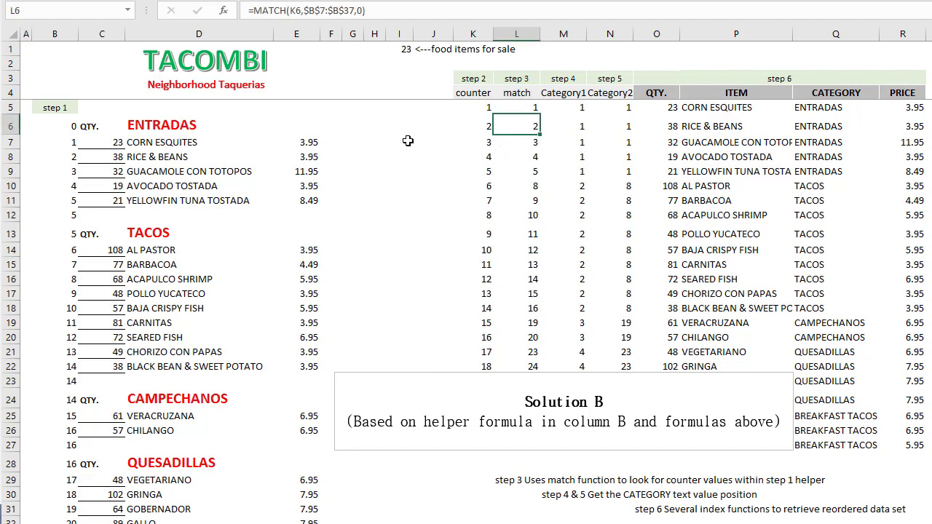
left_click(69, 142)
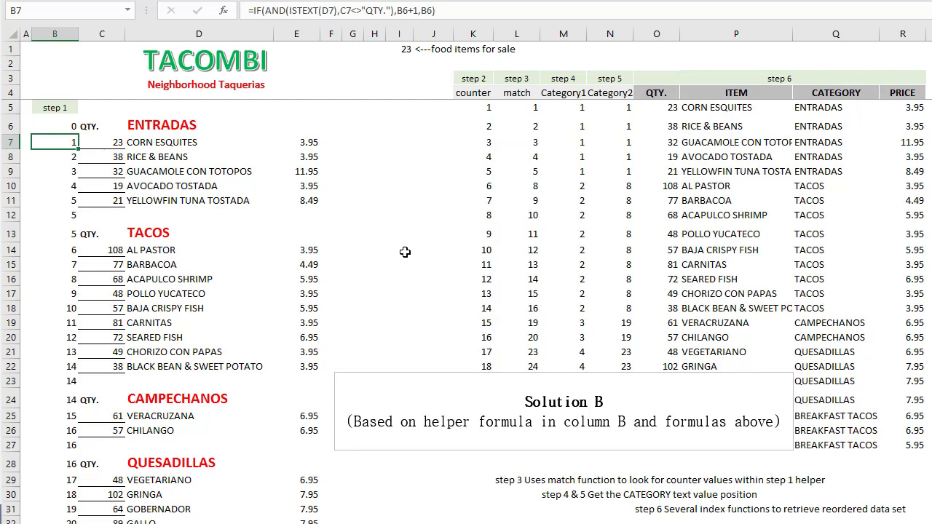
key("Down")
key("Down")
key("Down")
key("Down")
key("Down")
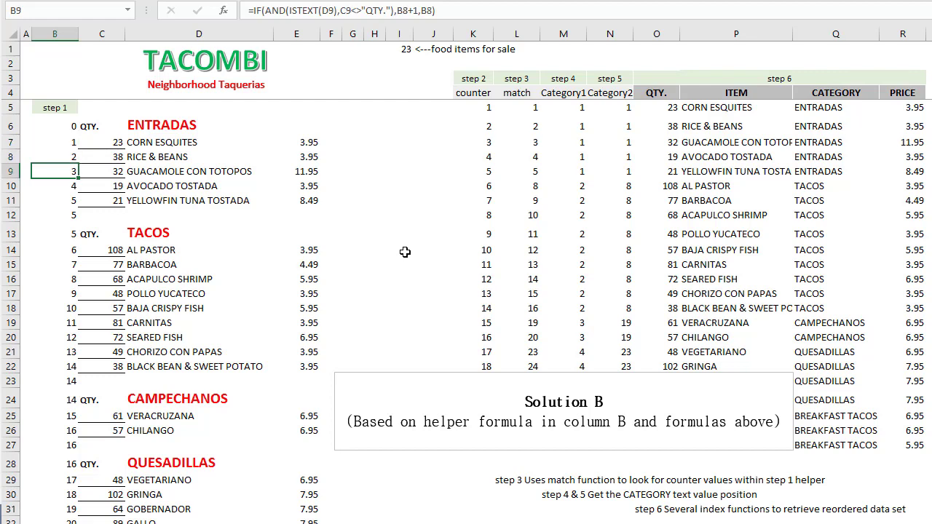
- Examine the cells referenced by the step 1 helper formula in B9, leaving the formula as it is
key("Up")
key("Up")
key("Up")
key("F2")
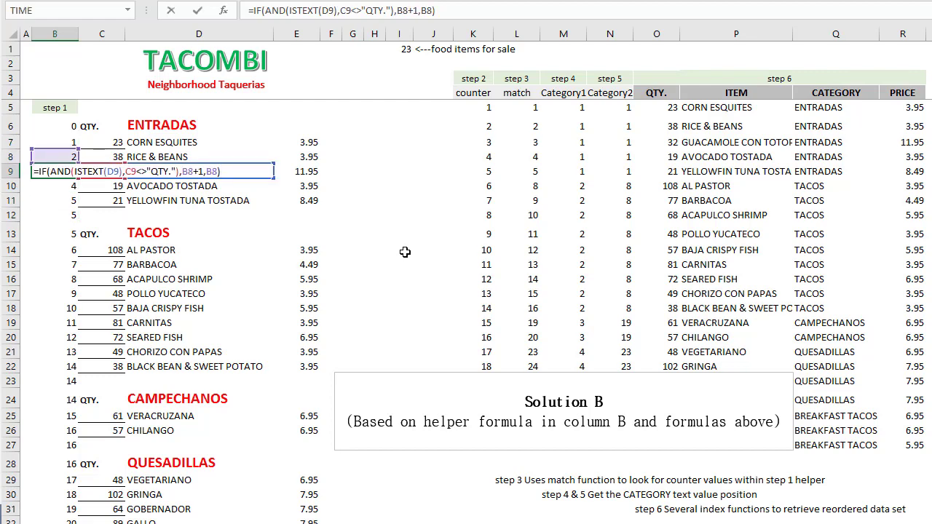
key("Escape")
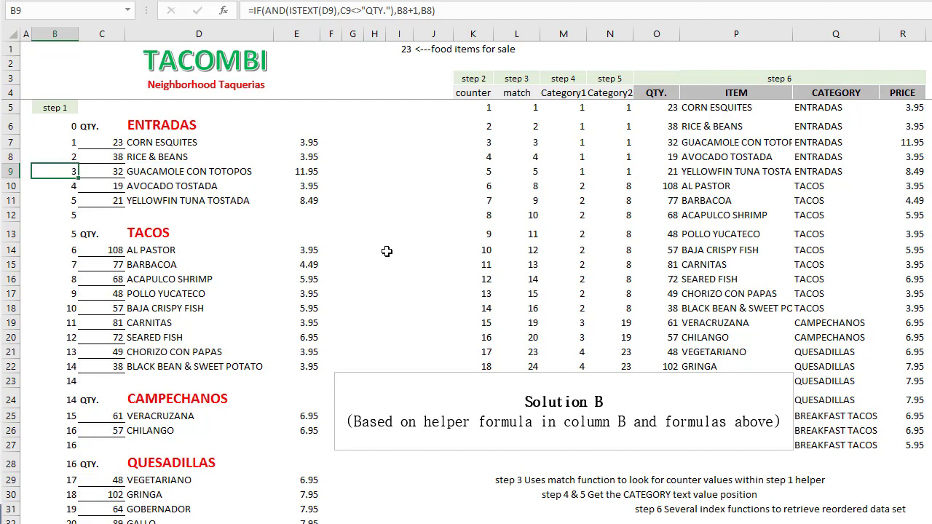
- Compare the item names in D7:D11 and AL PASTOR with the ENTRADAS and TACOS headings tested by the helper formula
left_click(154, 170)
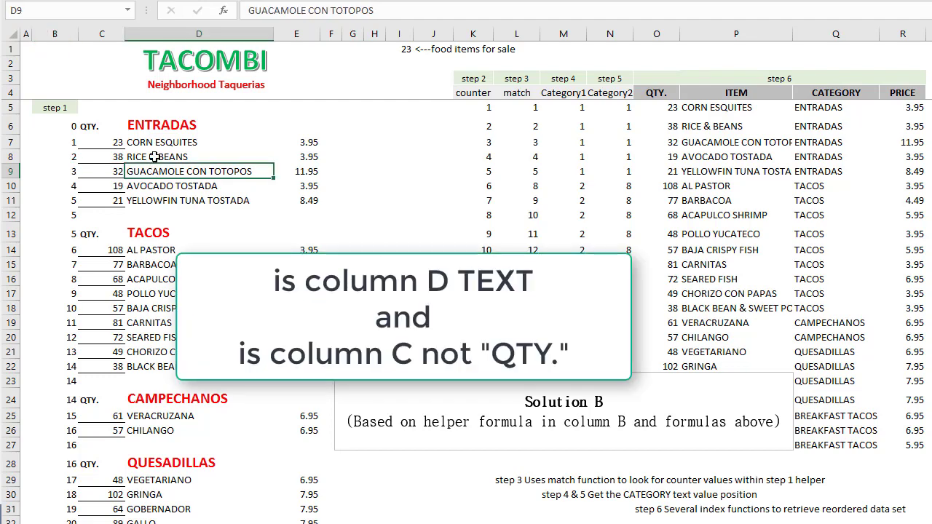
left_click_drag(155, 140, 154, 193)
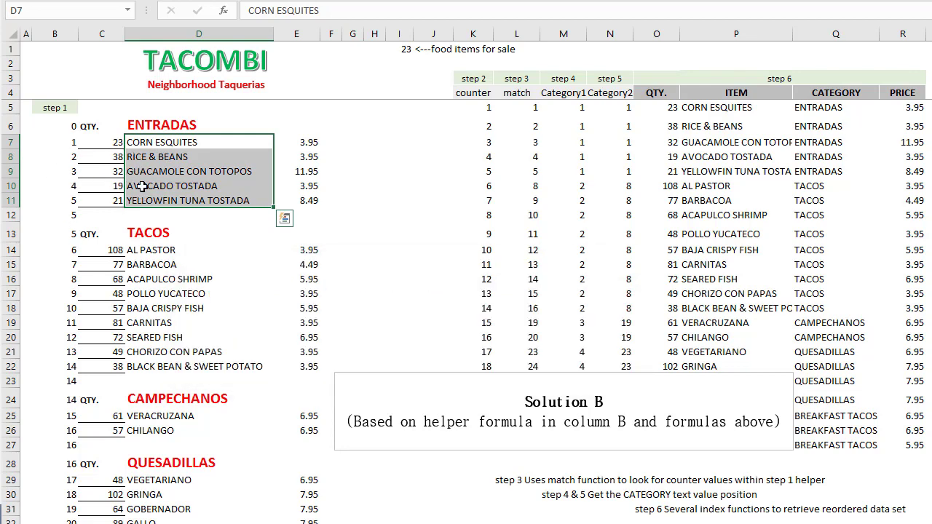
left_click(143, 124)
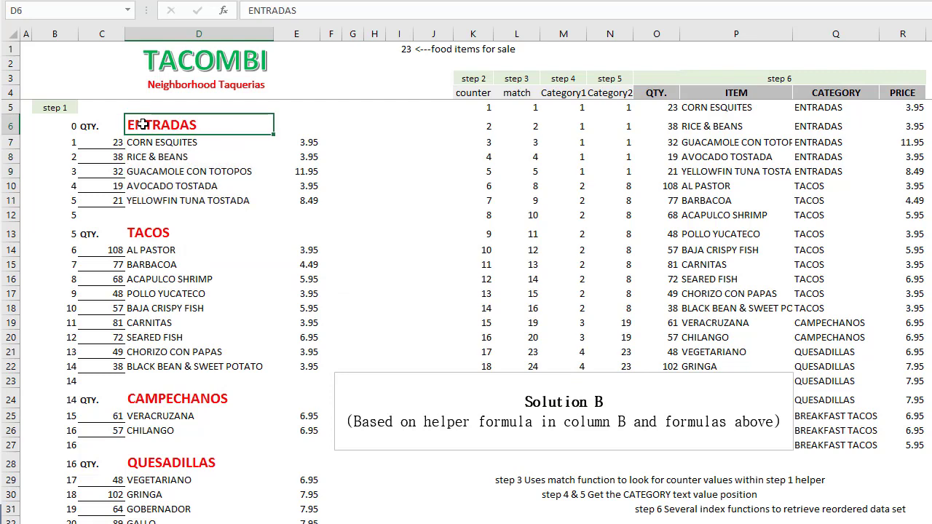
left_click(150, 218)
left_click(148, 231)
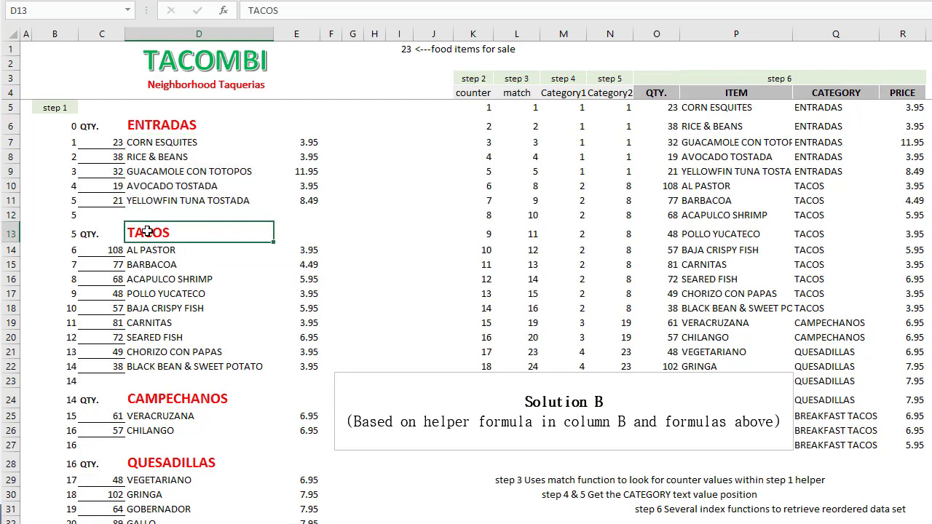
left_click(143, 249)
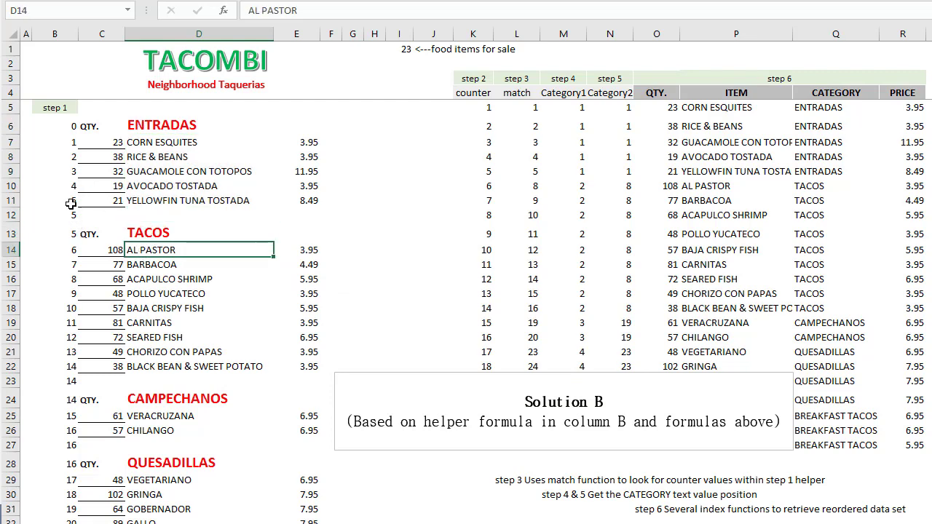
- Trace the step 1 helper formula from B11 past the TACOS heading and down through the taco items
left_click(131, 200)
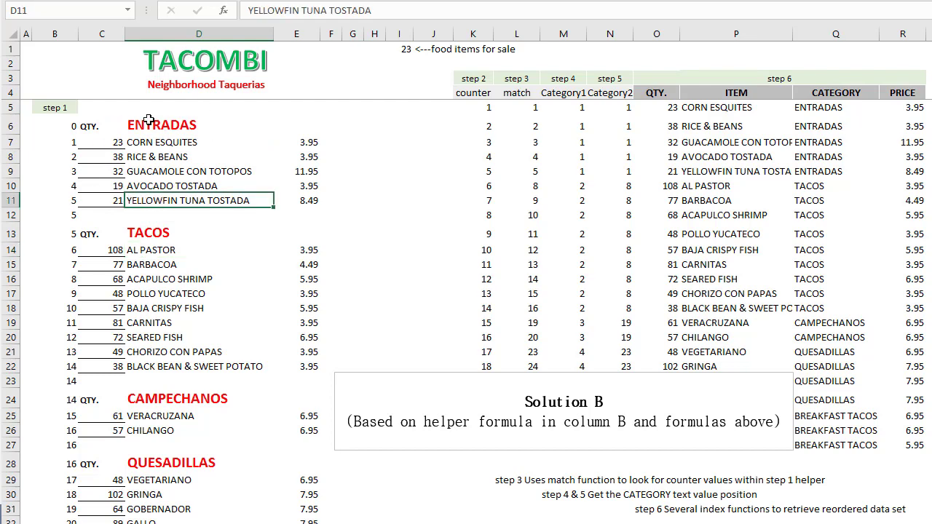
left_click(64, 203)
key("Down")
key("Down")
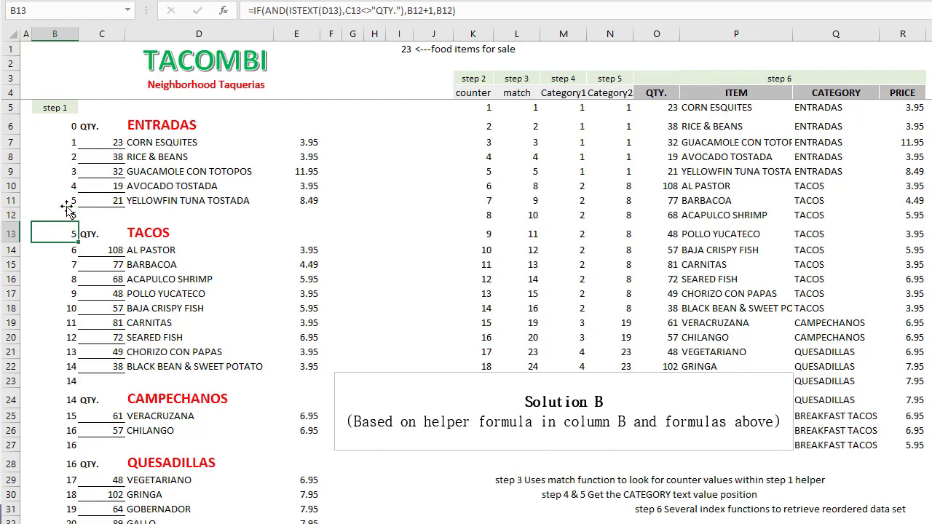
key("Down")
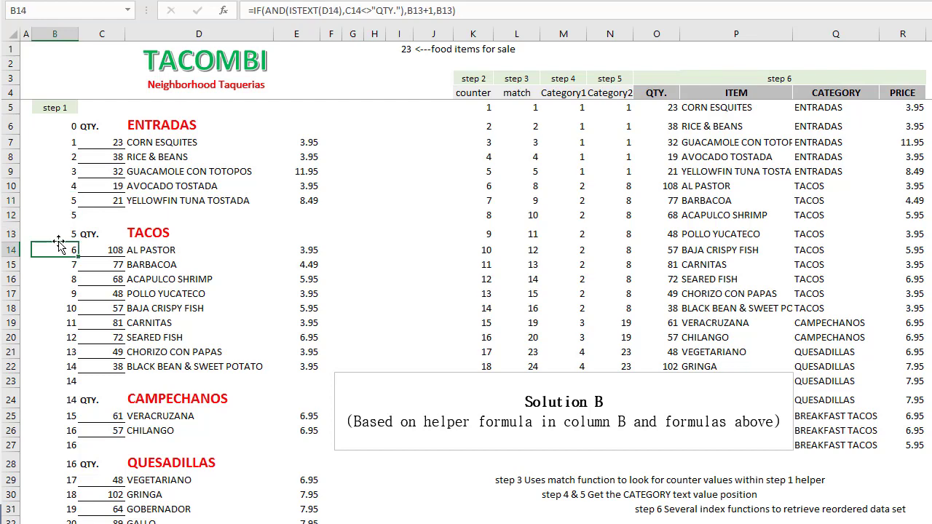
key("Down")
key("Down")
key("Down")
key("Down")
key("Down")
key("Down")
key("Down")
key("Down")
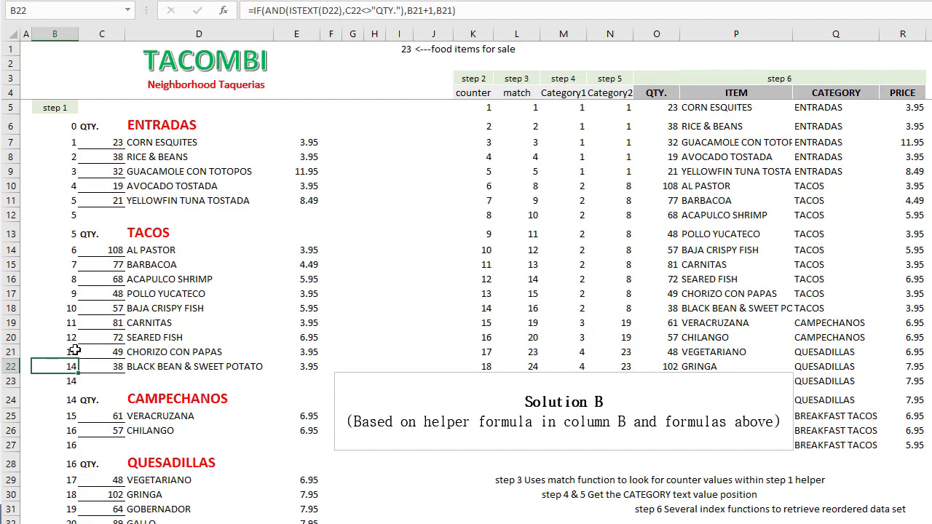
- Check the step 1 helper formulas in B23:B25 around the CAMPECHANOS heading, including the item name VERACRUZANA
left_click(62, 380)
scroll(84, 286, "down", 3)
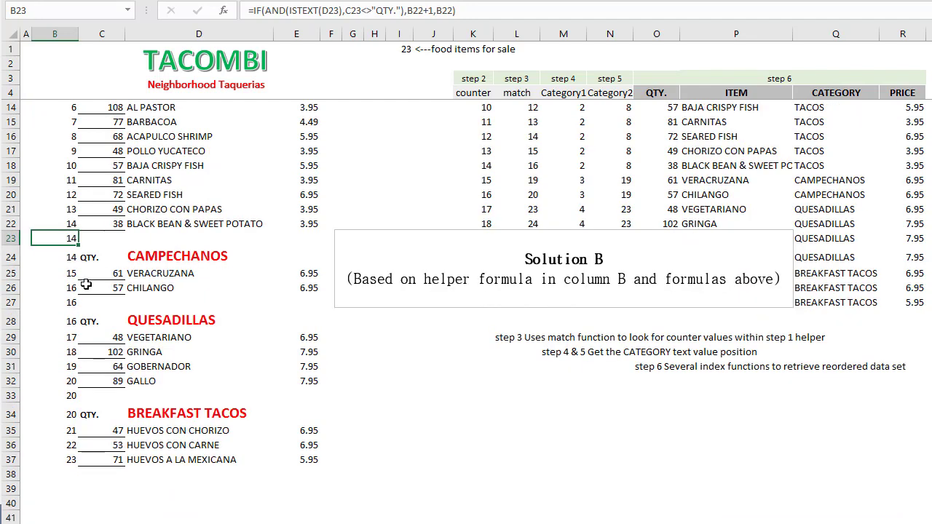
left_click(73, 255)
left_click(69, 273)
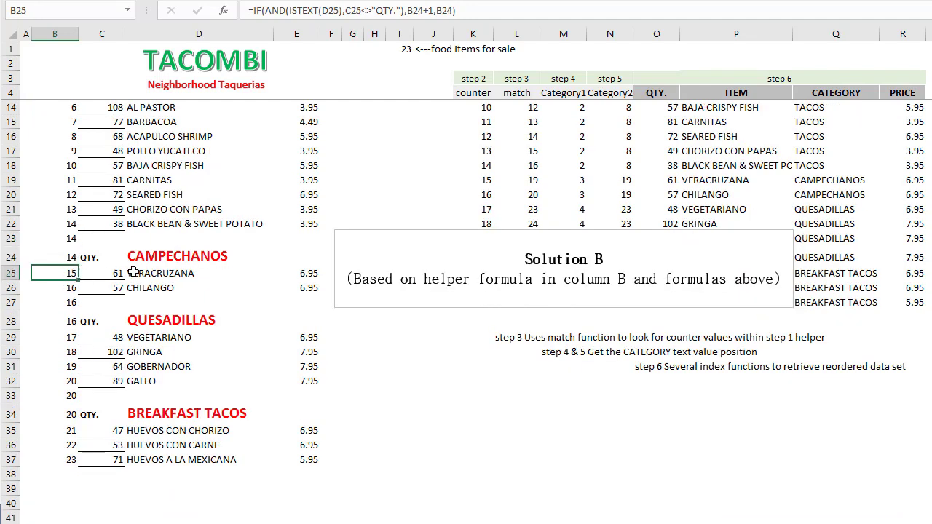
left_click(137, 271)
left_click(62, 272)
scroll(62, 272, "up", 3)
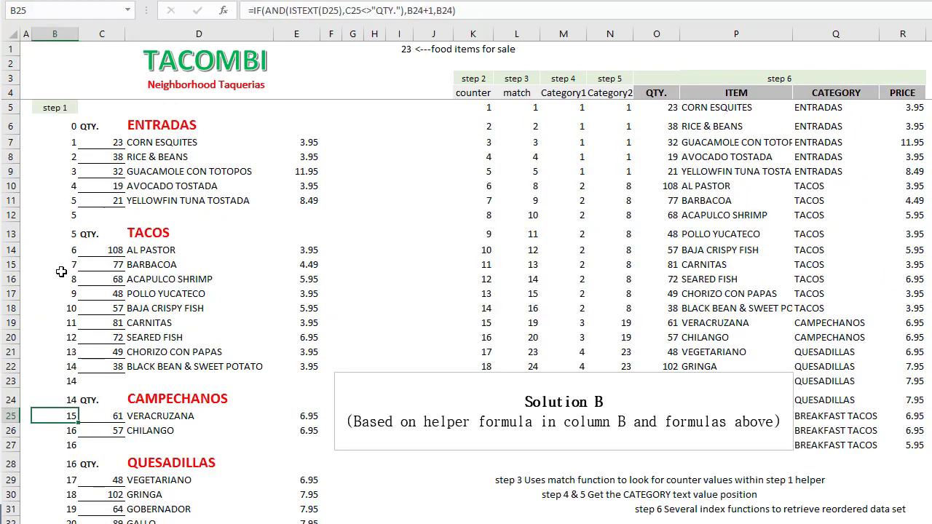
- Inspect the cells referenced by the step 3 MATCH formula in L9, leaving the formula as it is
left_click(519, 175)
double_click(519, 176)
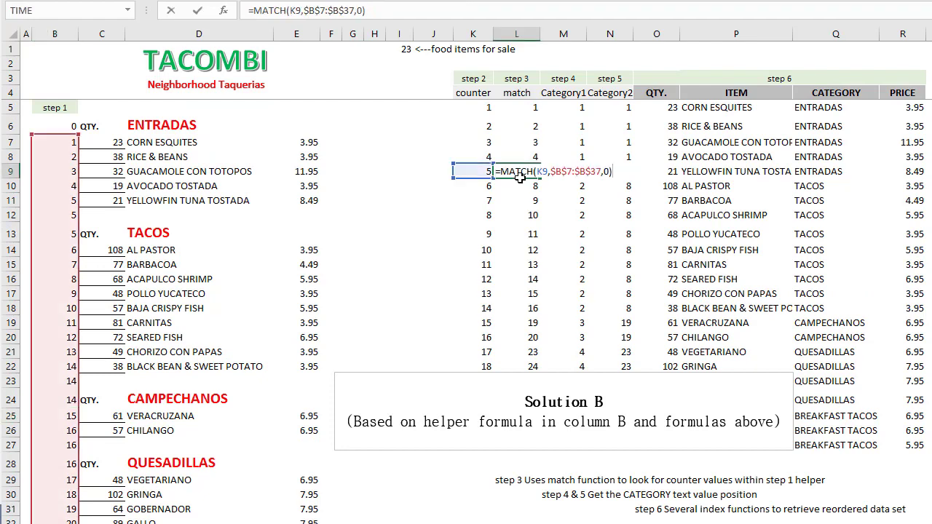
key("Escape")
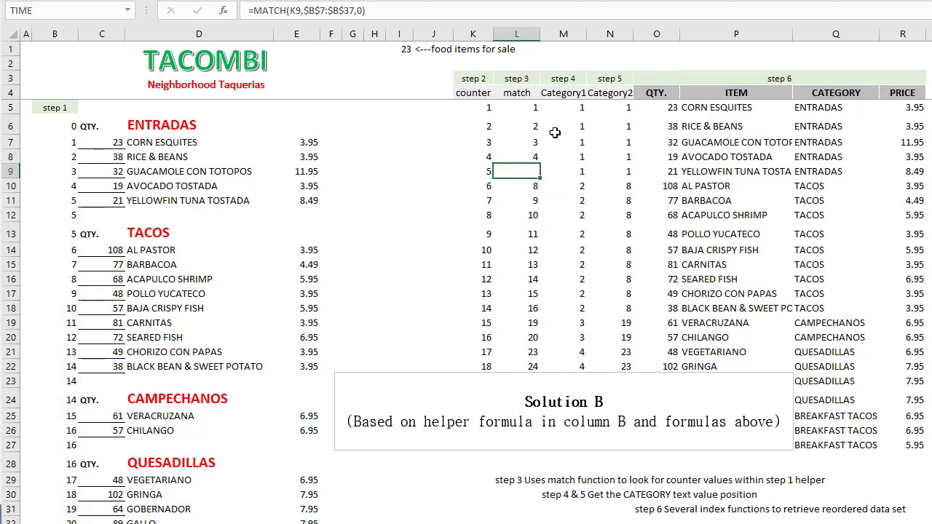
- Compare the step 4 Category1 formula in M10 with the step 5 Category2 formula in N10
left_click(562, 179)
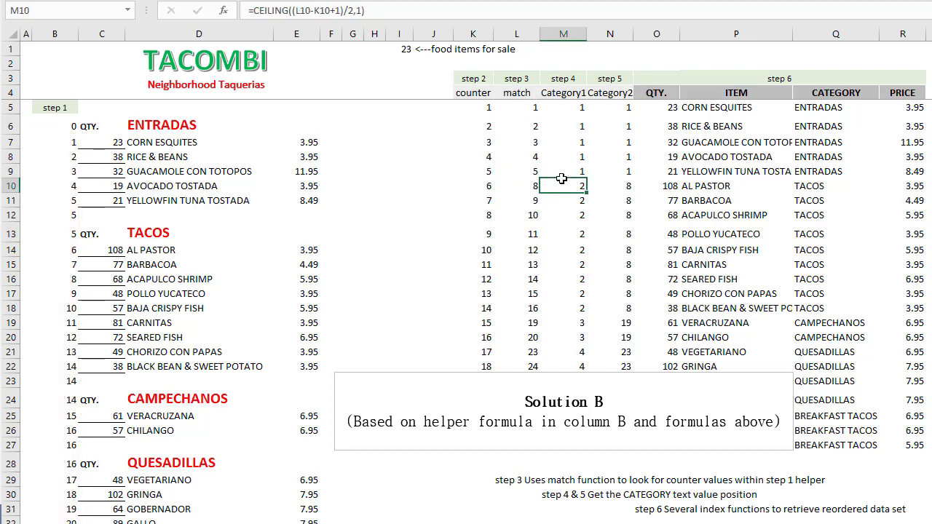
left_click(608, 182)
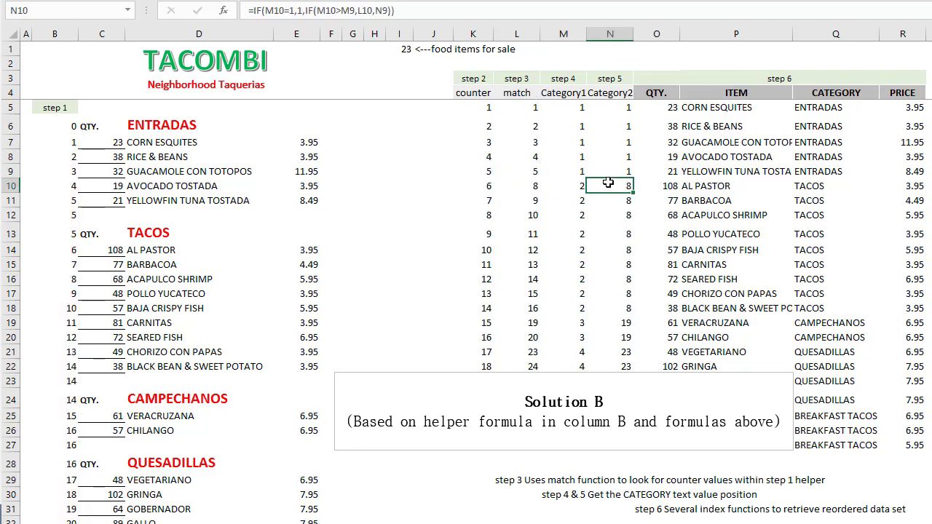
key("Left")
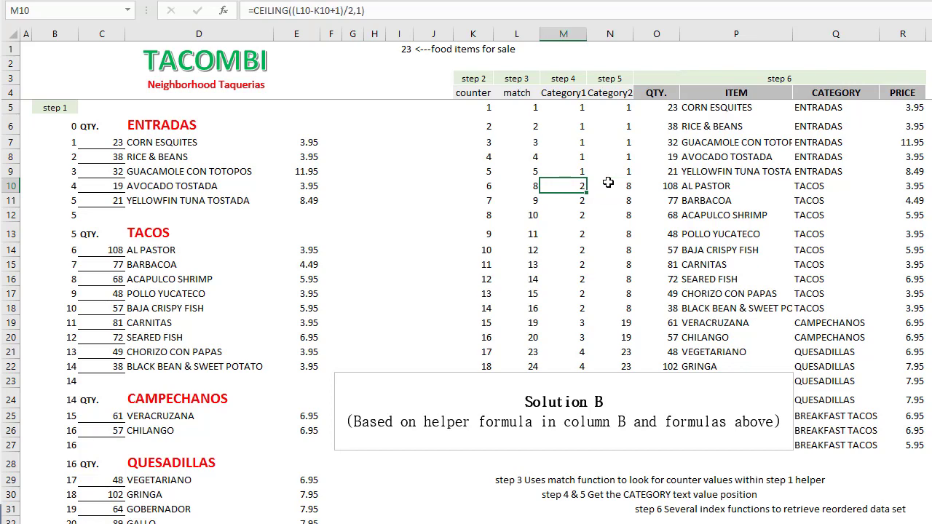
key("Right")
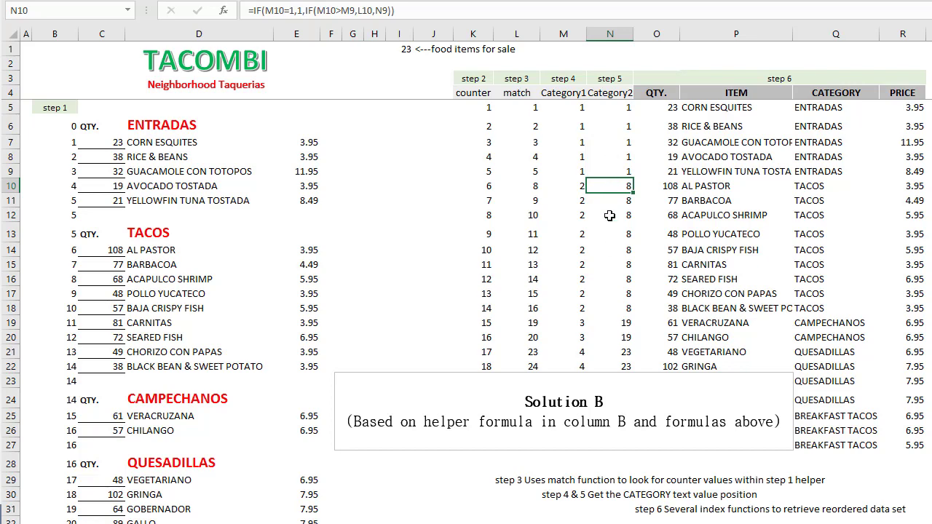
- Compare the category heading positions in D6:D24 with the Category2 formulas in N5, N11 and N20
left_click(168, 126)
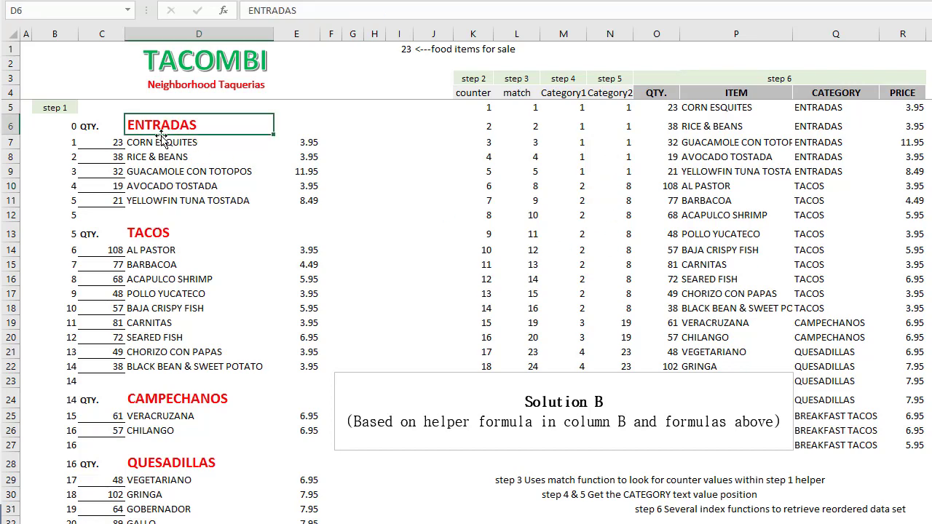
left_click_drag(159, 126, 152, 402)
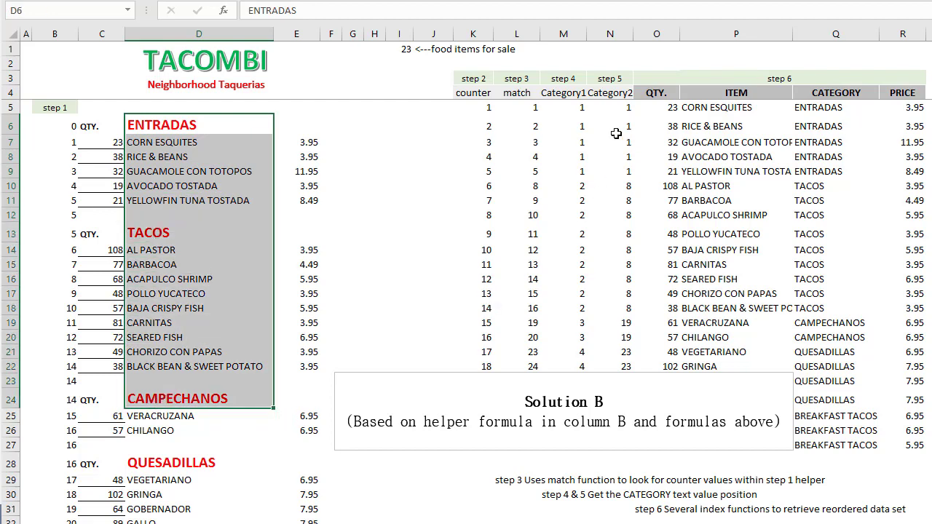
left_click(614, 109)
left_click(612, 198)
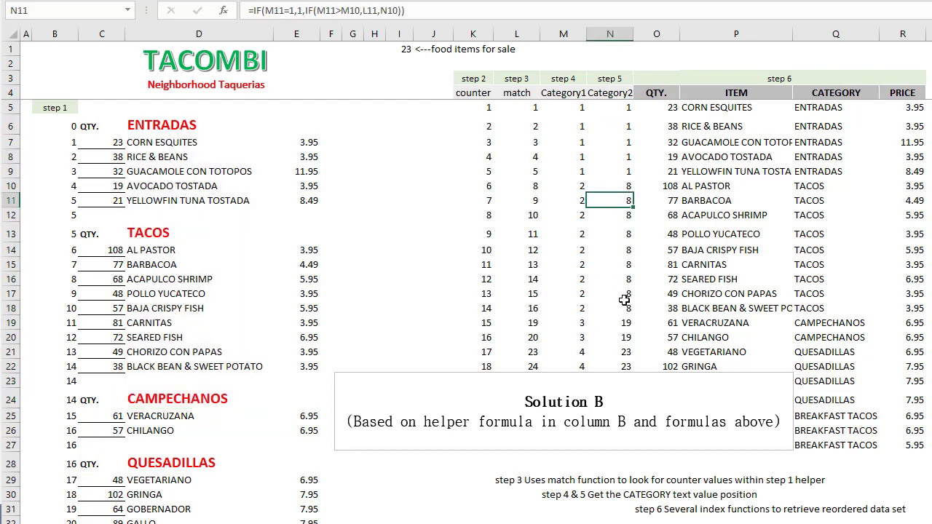
left_click(617, 336)
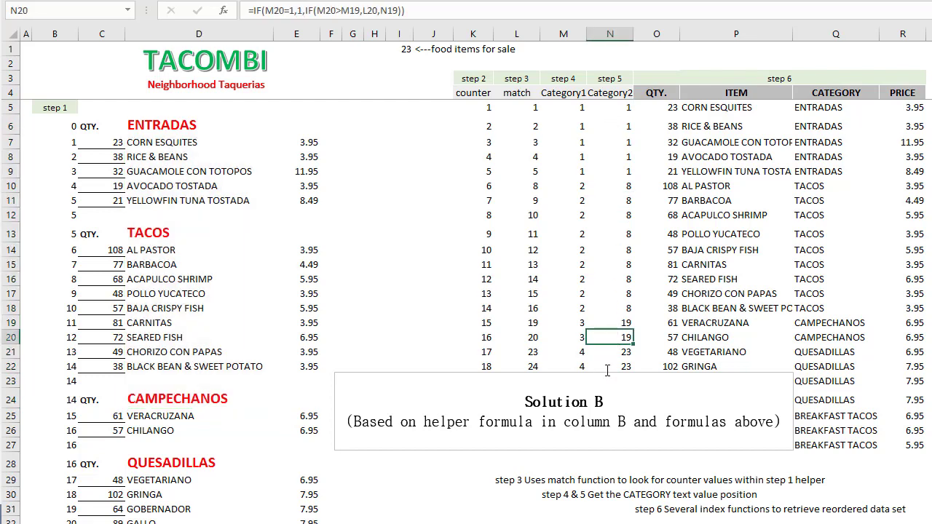
- Compare the ranges and position cells used by the ITEM formula in P7 and the CATEGORY formula in Q7
left_click(710, 141)
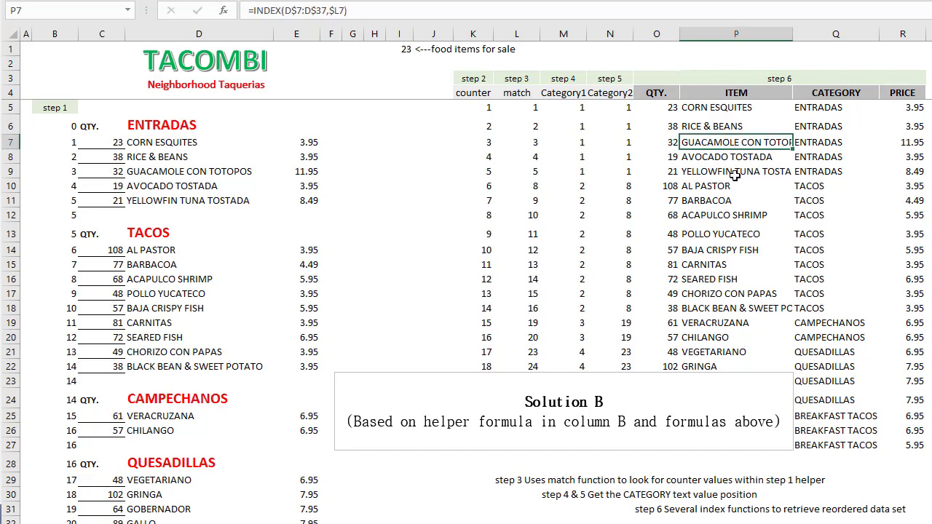
key("Right")
key("Right")
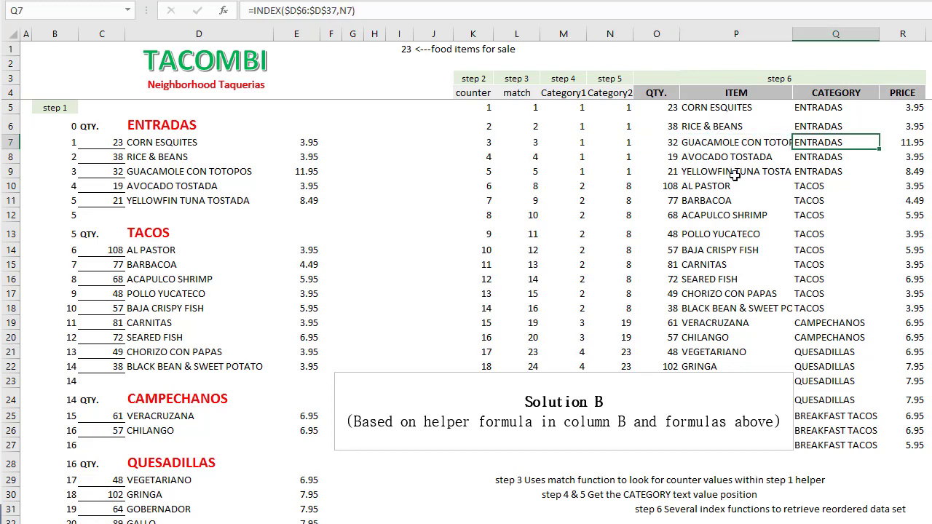
key("Left")
key("Left")
key("F2")
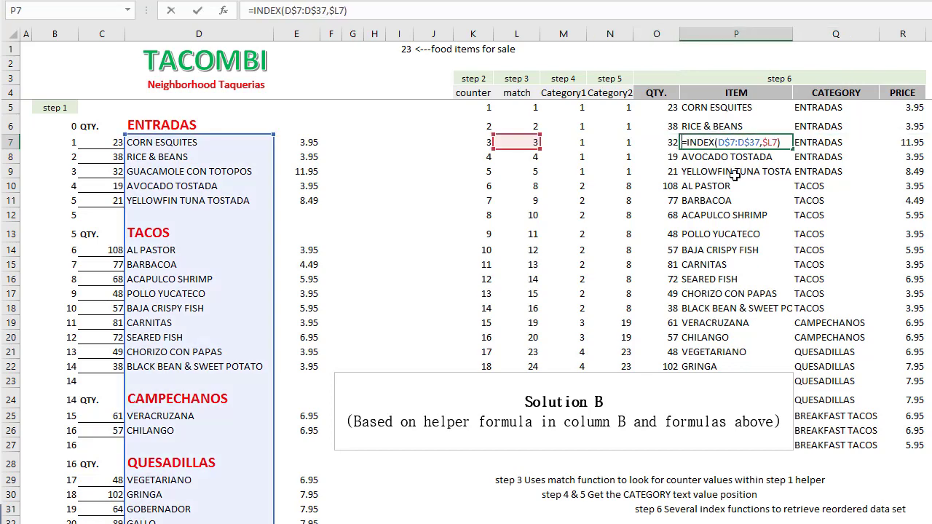
key("Tab")
key("F2")
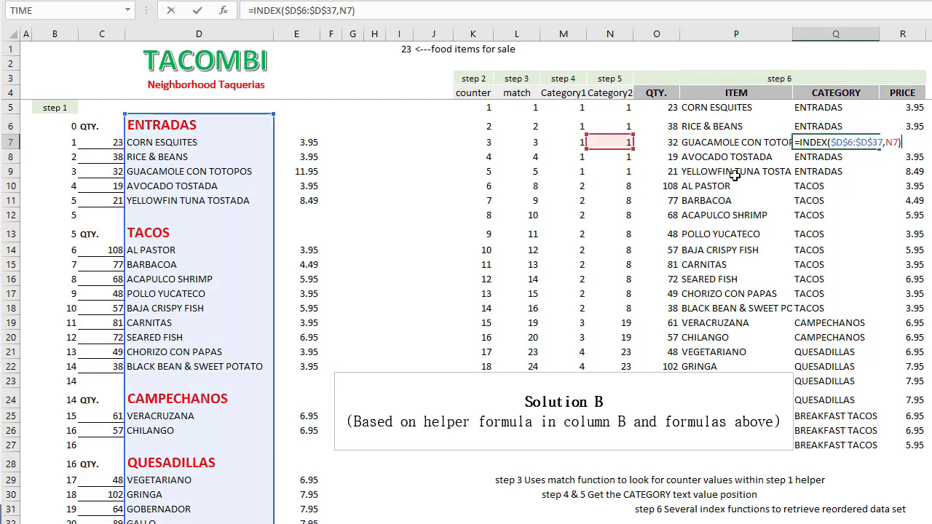
key("Escape")
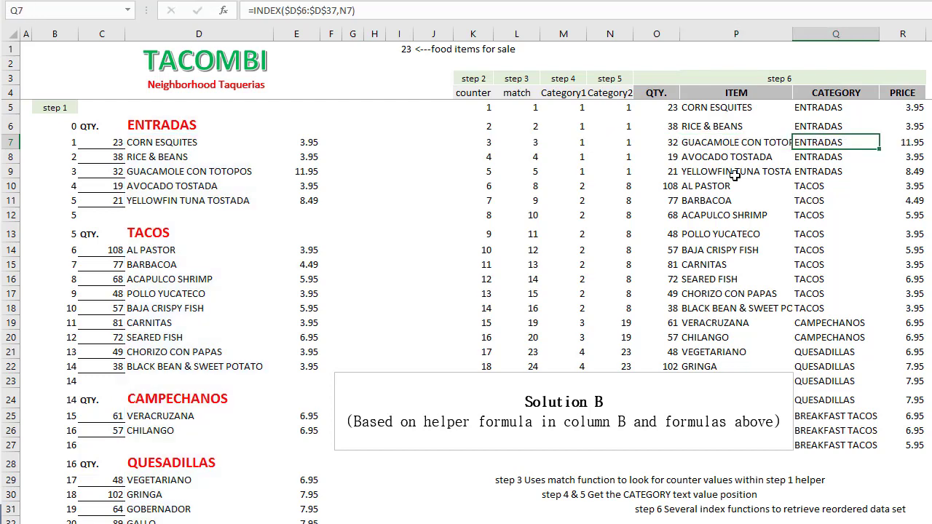
- Review the reordered list's QTY., ITEM, CATEGORY and PRICE columns and its record in row 6
left_click(675, 92)
left_click_drag(676, 93, 891, 91)
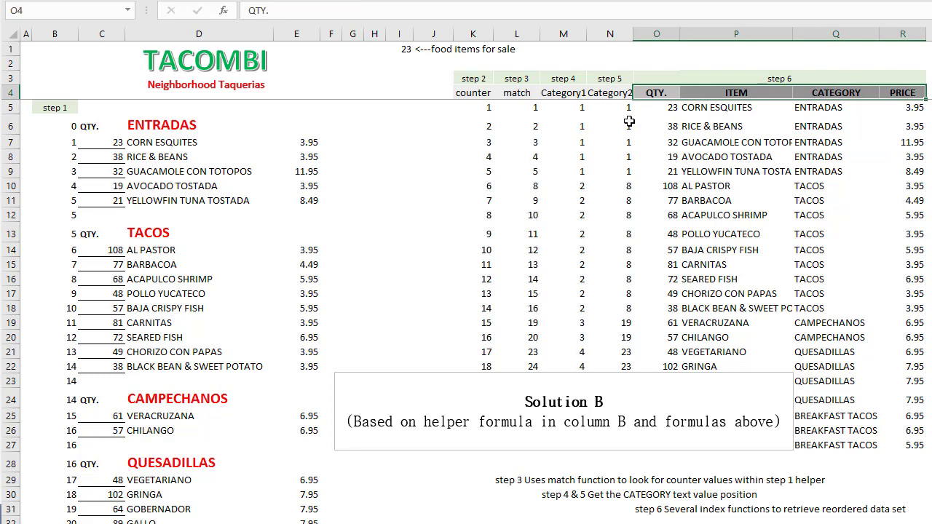
left_click(670, 30)
left_click(735, 27)
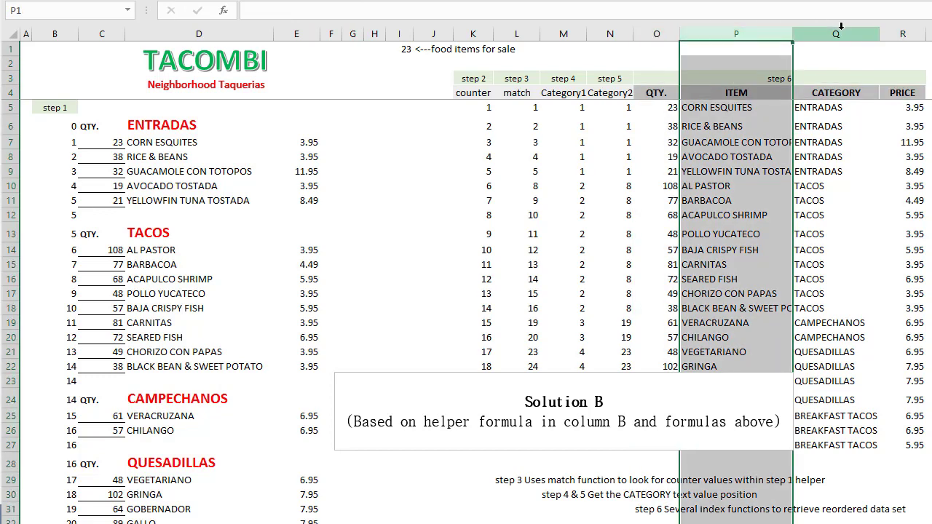
left_click(842, 30)
left_click(903, 32)
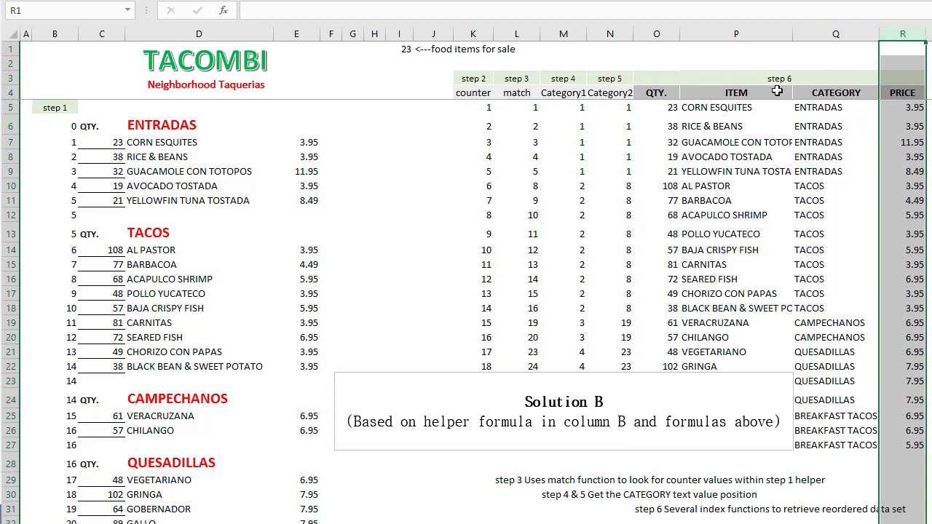
left_click_drag(656, 124, 874, 125)
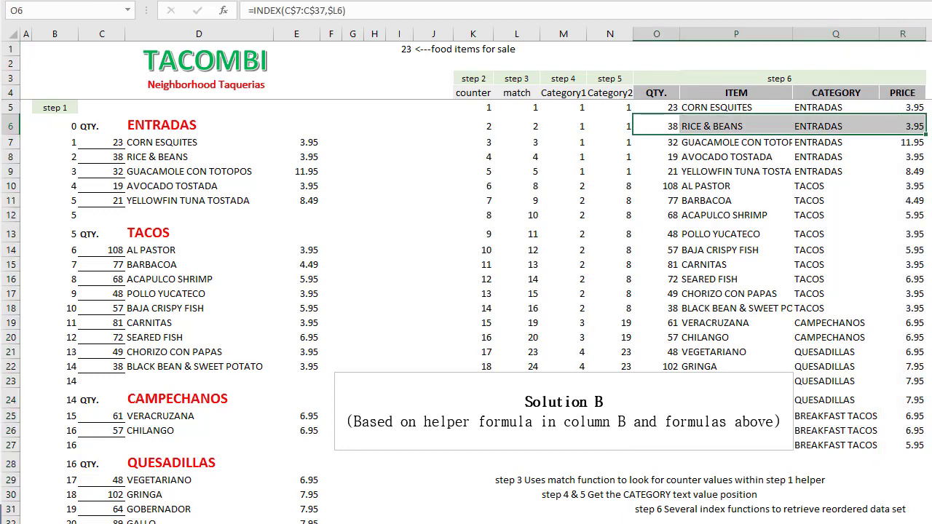
left_click(452, 519)
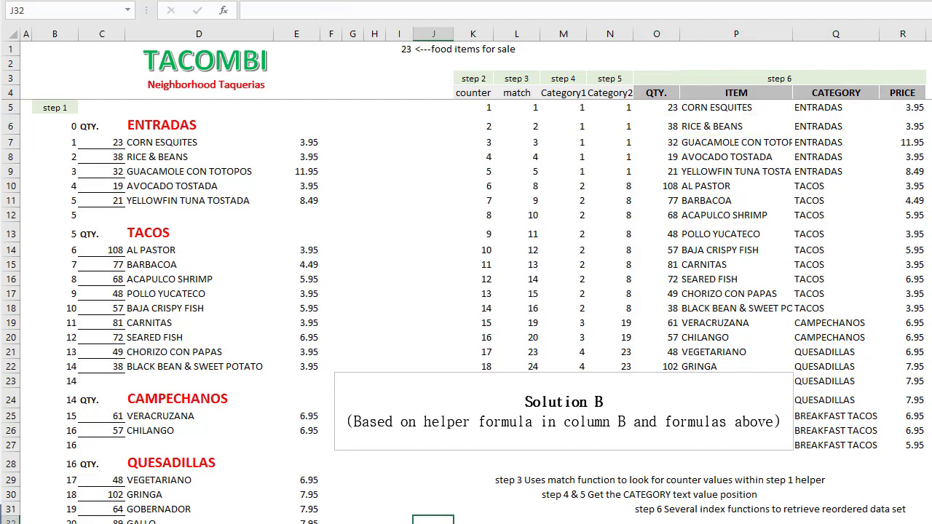
- Go to the Solution C sheet and open the query behind the green output table in the Query Editor
key("ctrl+Page_Down")
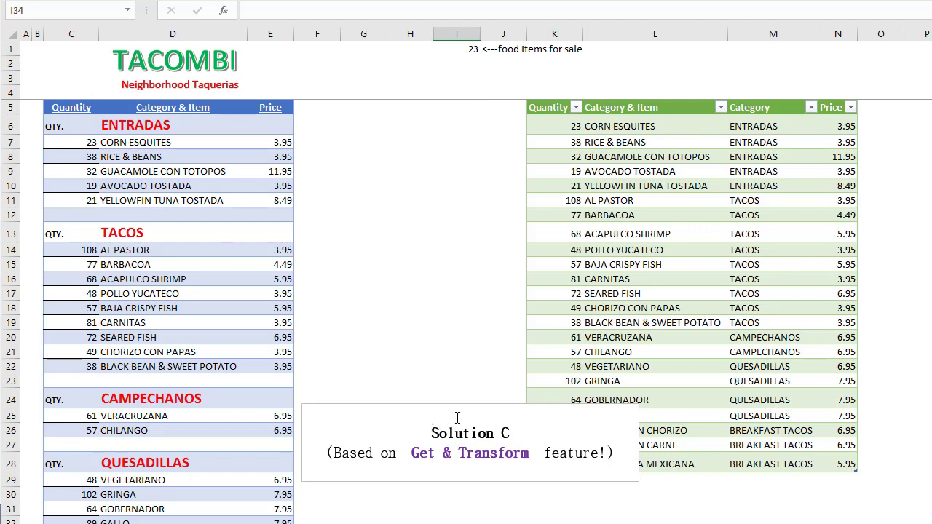
left_click(599, 144)
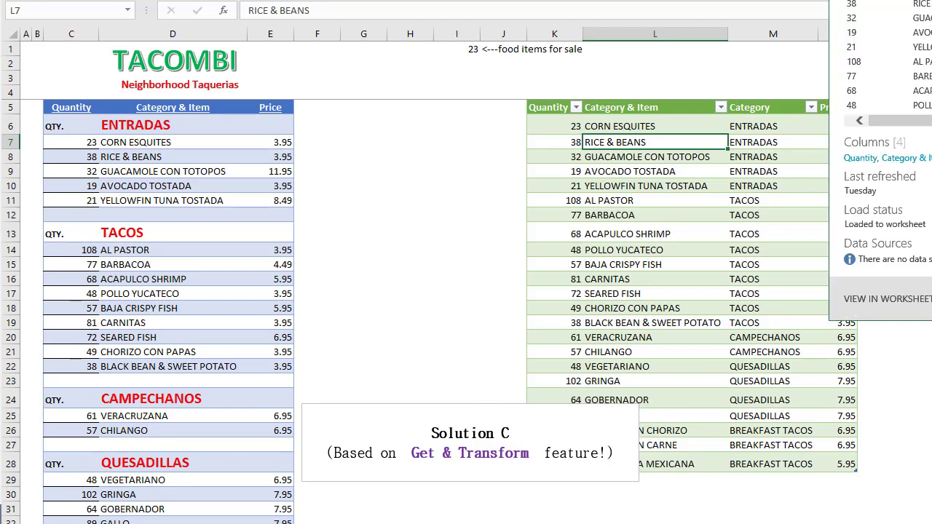
left_click(888, 299)
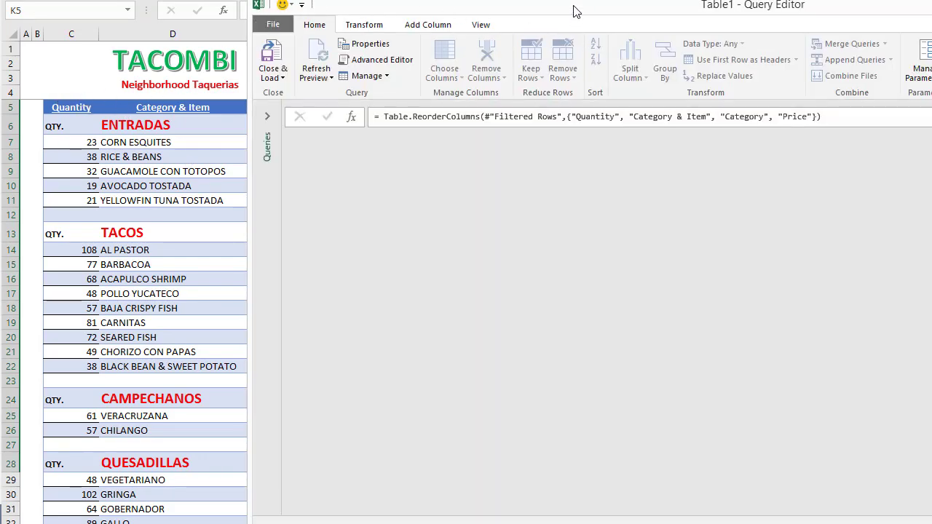
- Reposition the Query Editor window to examine the Table1 query's data preview and applied steps
left_click_drag(575, 11, 819, 45)
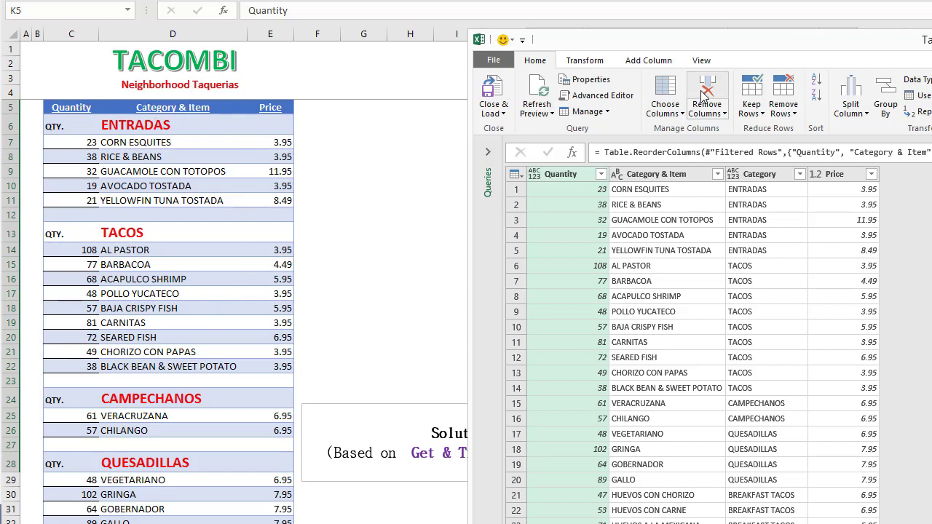
left_click_drag(828, 33, 213, 2)
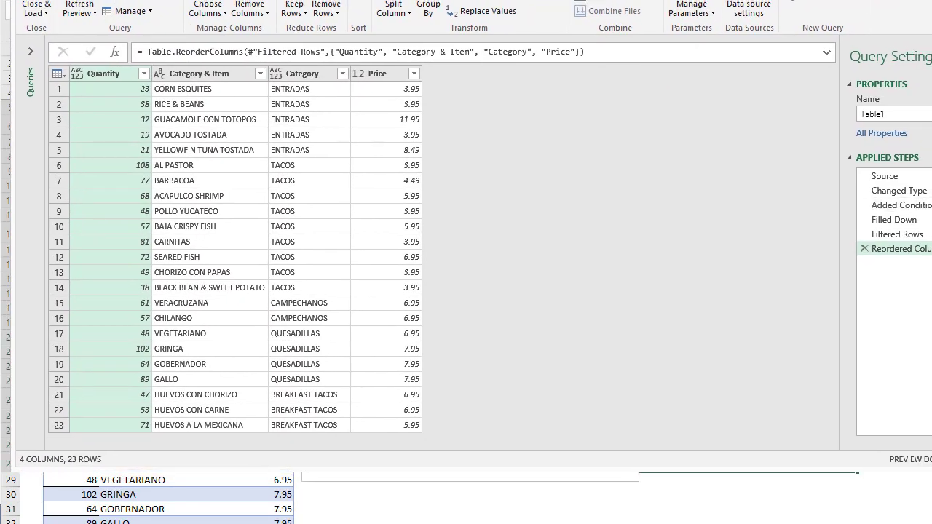
left_click_drag(867, 190, 736, 193)
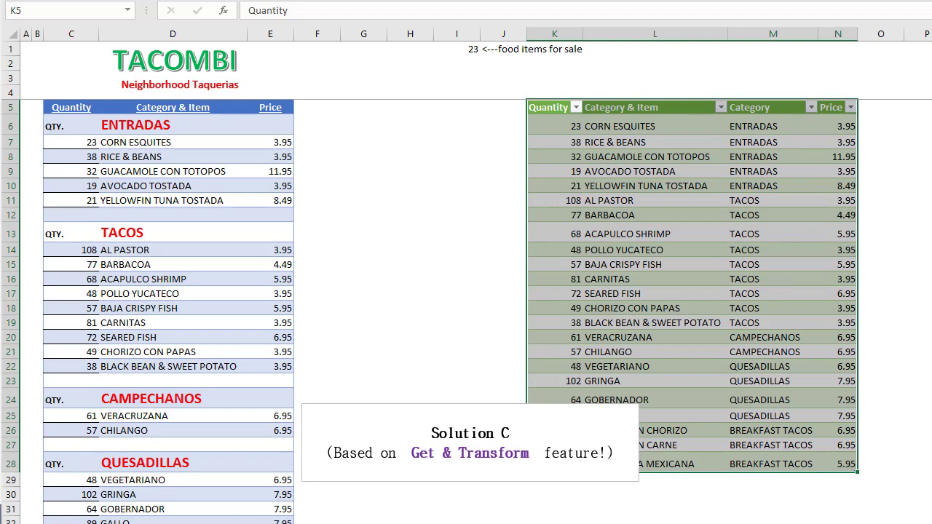
- Move the Step and Description instruction list from T4 to P4, closer to the green output table, and read its three steps
left_click(931, 93)
key("Right")
key("Left")
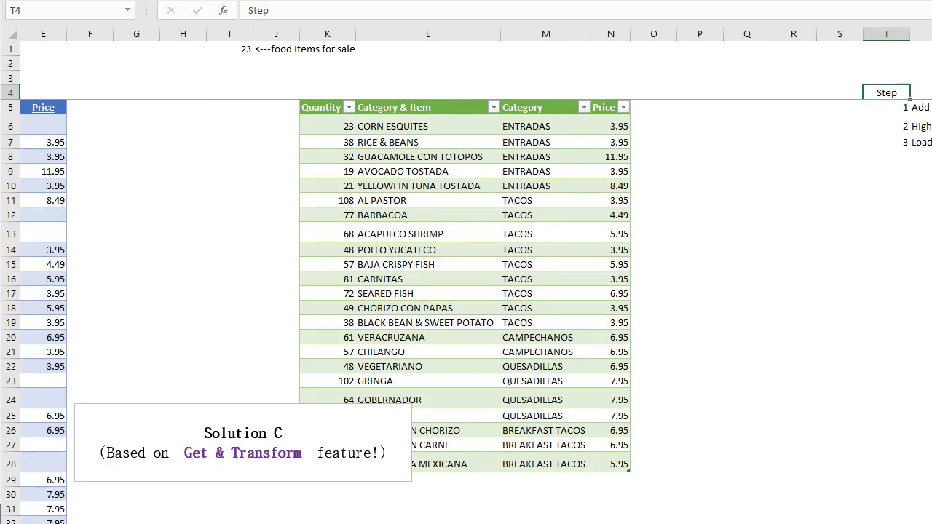
key("ctrl+shift+Right")
key("ctrl+shift+Down")
key("ctrl+x")
key("Left")
key("Left")
key("Left")
key("Left")
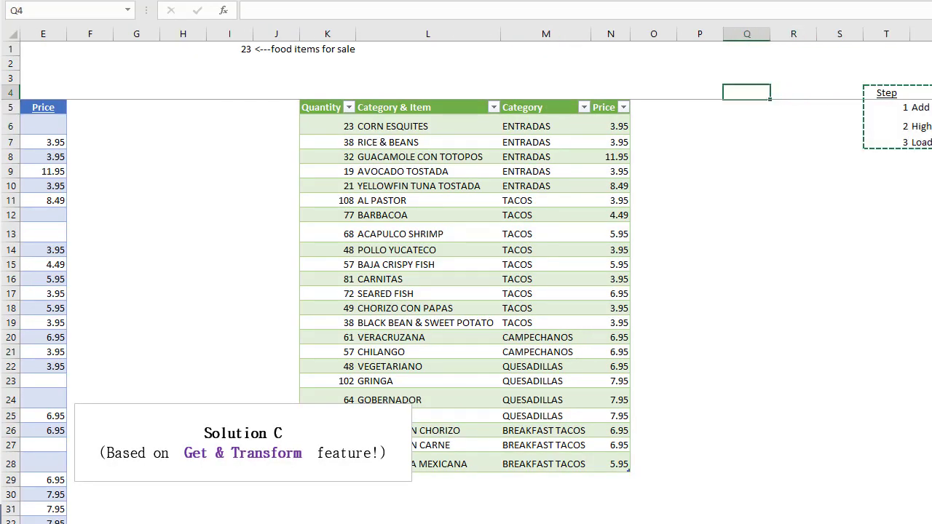
key("ctrl+v")
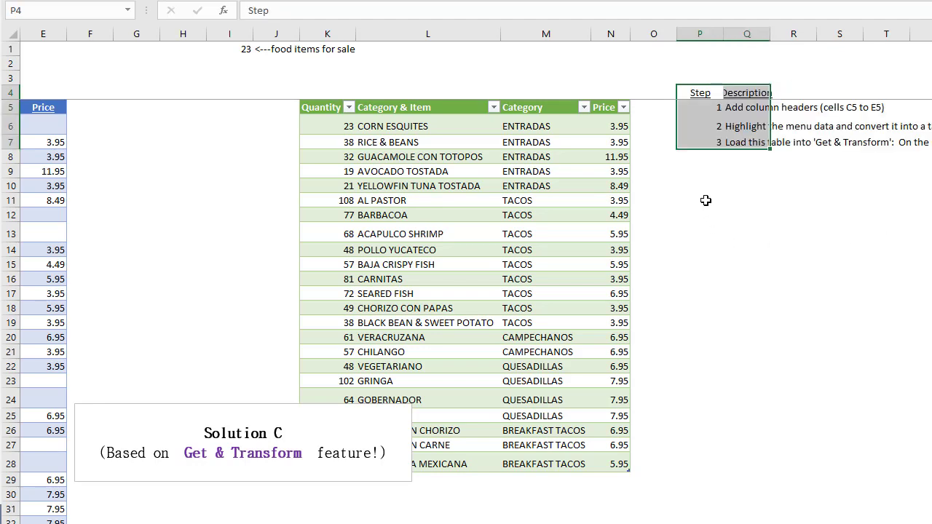
left_click(703, 200)
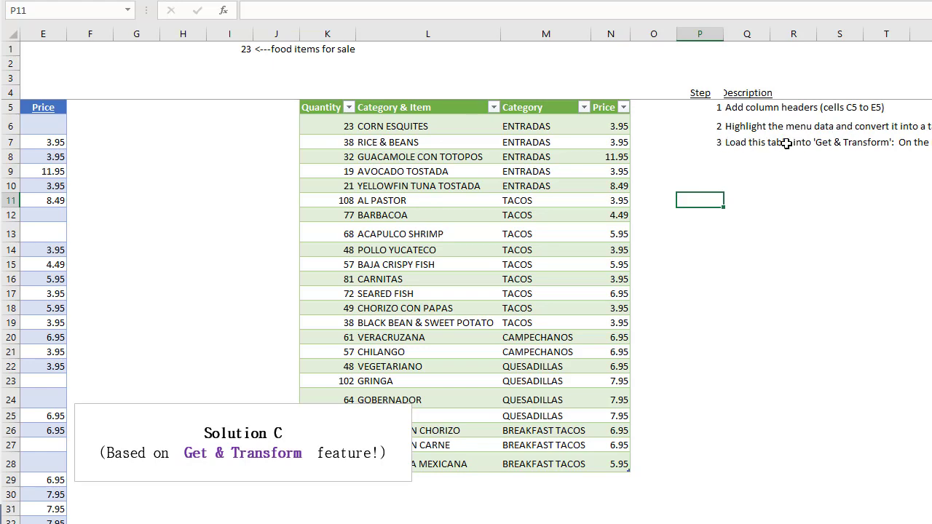
scroll(647, 264, "right", 4)
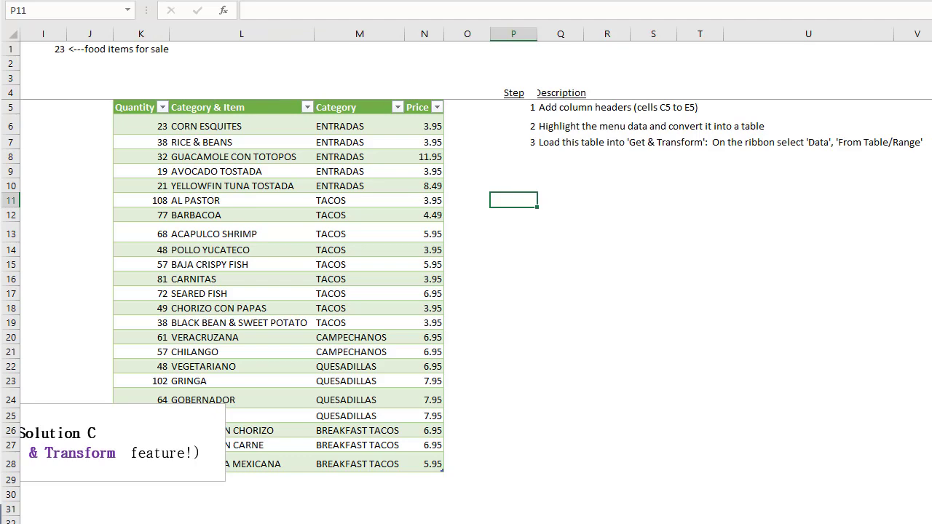
scroll(349, 293, "left", 8)
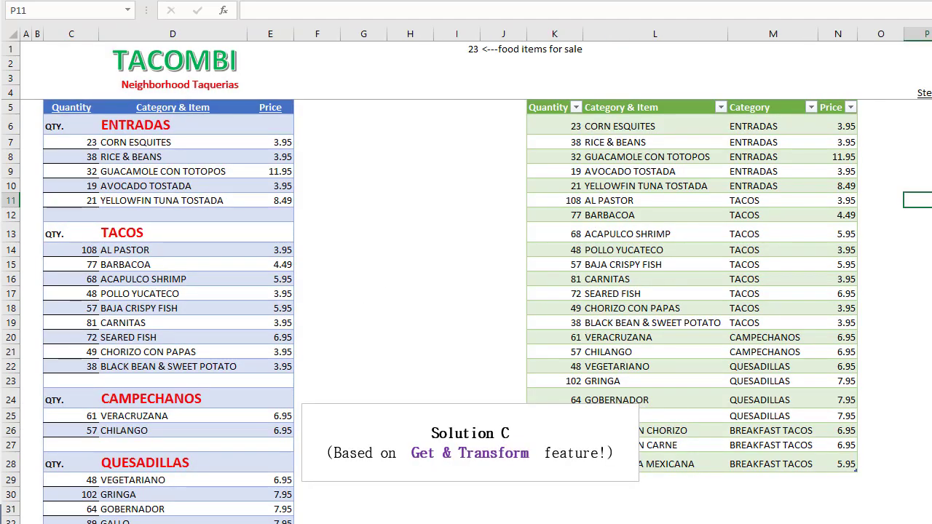
- Go to the Solution D sheet and examine the Category helper formula in column F for the ENTRADAS rows, starting at F7
key("ctrl+Page_Down")
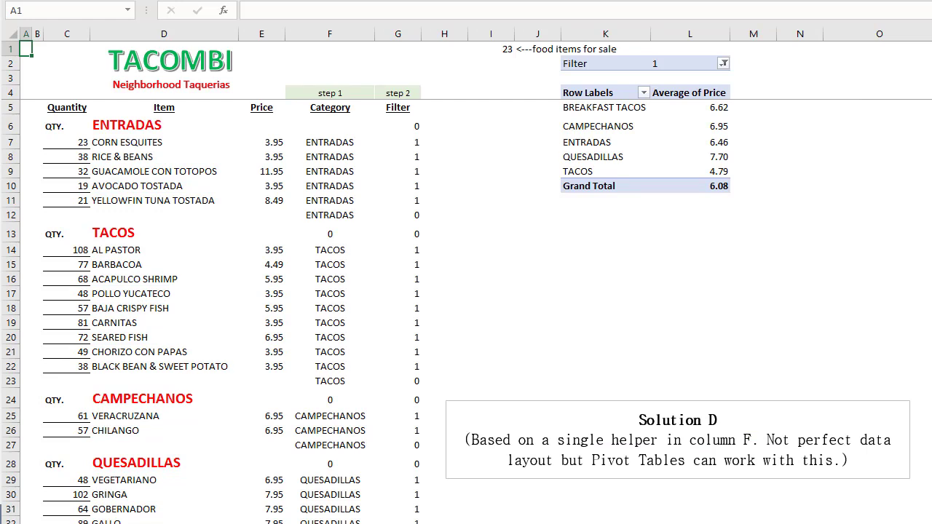
left_click(331, 128)
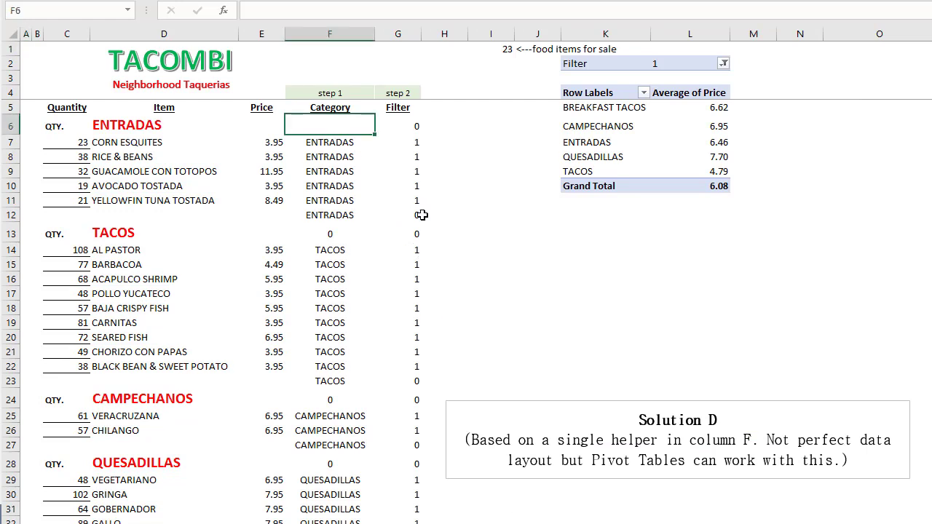
key("Down")
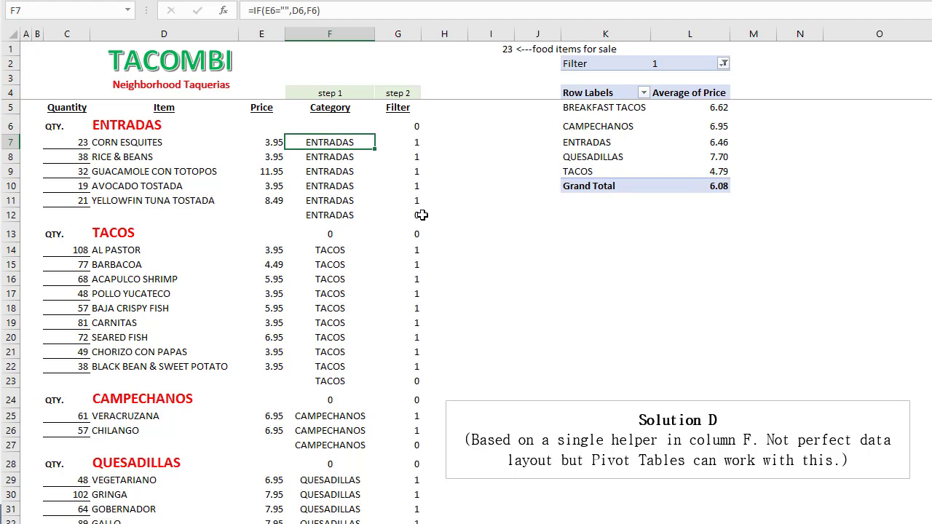
key("F2")
key("Escape")
key("Down")
key("Down")
key("Down")
key("Down")
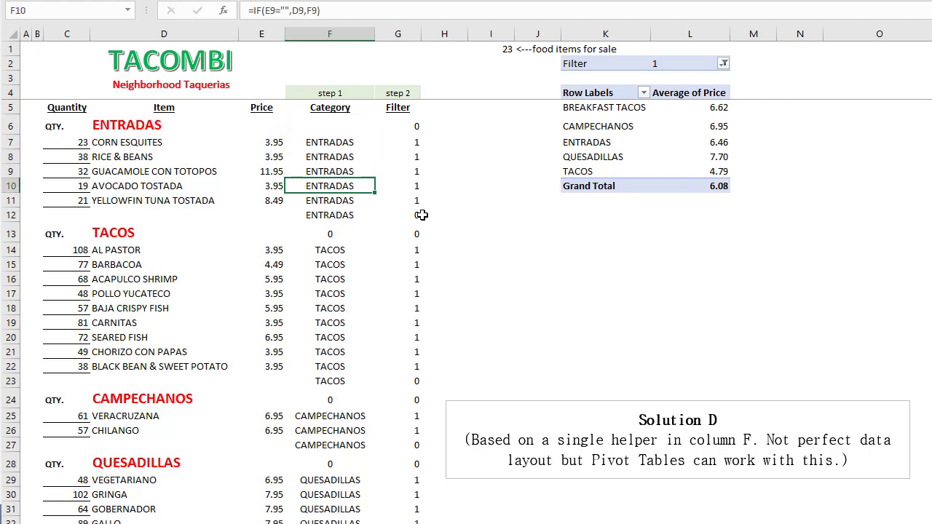
key("Up")
key("Up")
key("Up")
key("Up")
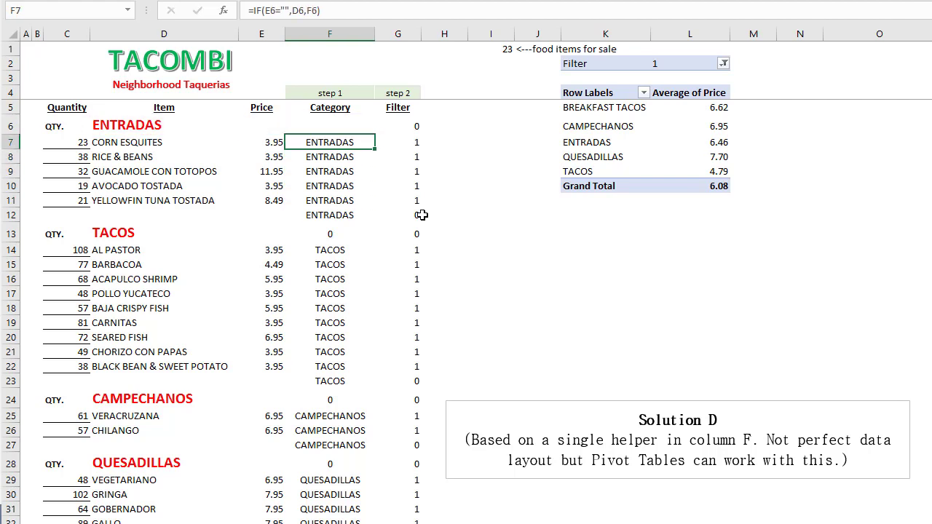
- Follow the Category helper formula down column F into the TACOS rows as far as F19
key("Down")
key("Down")
key("Down")
key("Down")
key("Down")
key("Down")
key("Down")
key("Down")
key("Down")
key("Down")
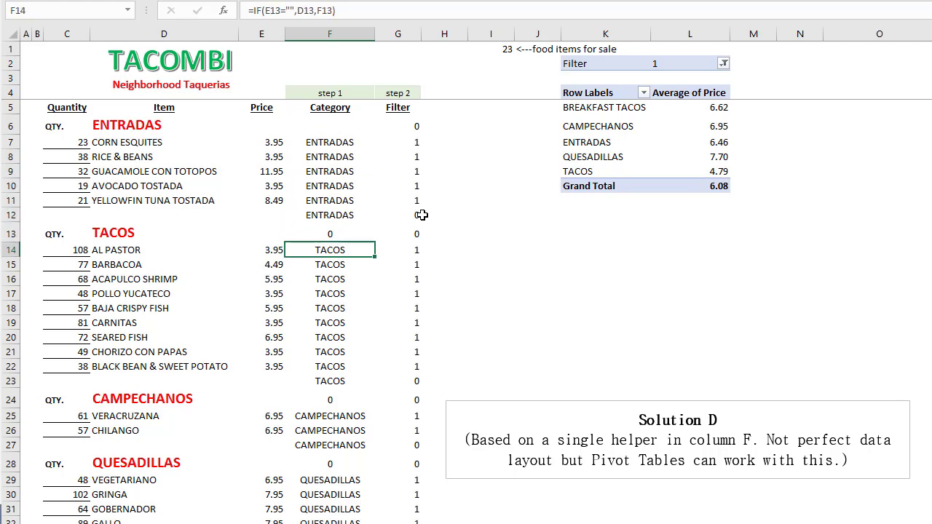
key("Down")
key("Down")
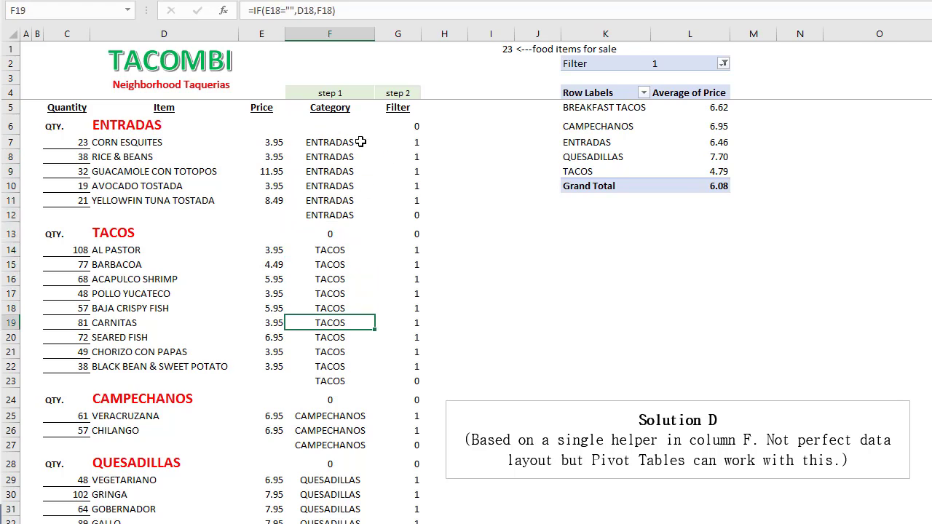
- Examine the Filter helper formula in column G for the ENTRADAS rows, from G7 to the blank row at G12
left_click(394, 146)
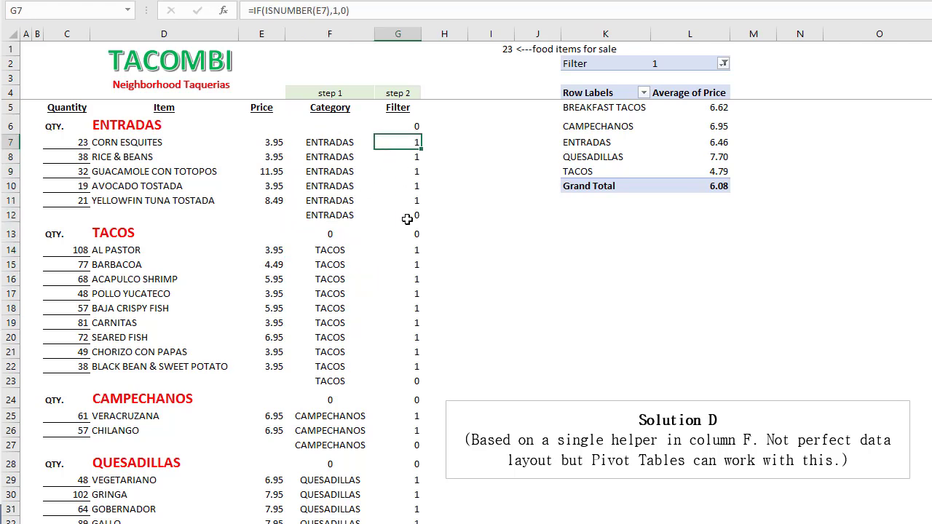
key("Up")
key("Down")
key("Down")
key("Down")
key("Down")
key("Down")
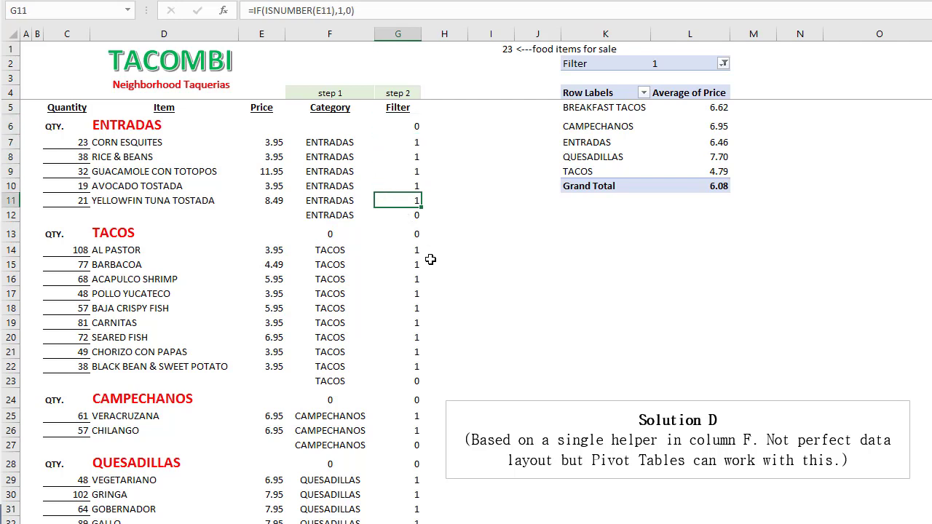
key("Down")
- Trace the Filter helper formula from the TACOS heading row down column G to G18
key("Down")
key("Up")
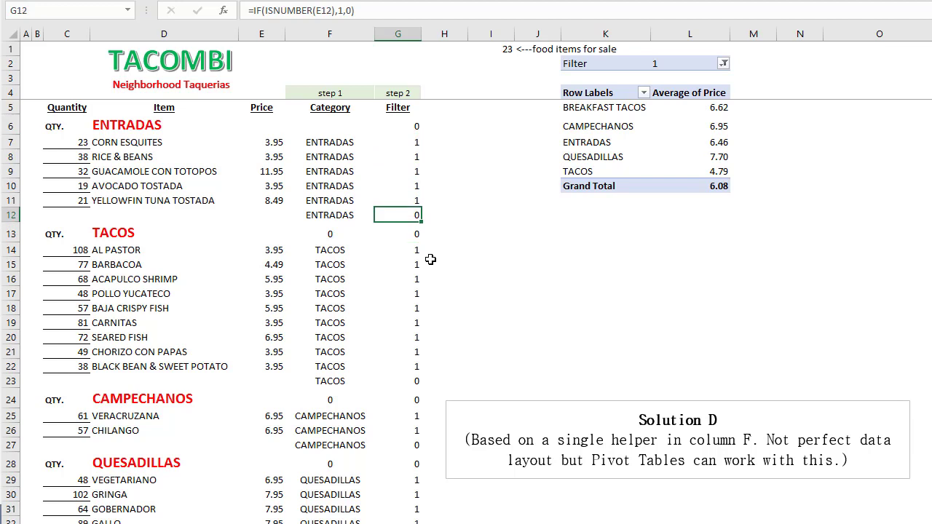
key("Down")
key("Up")
key("Down")
key("Down")
key("Down")
key("Down")
key("Down")
key("Down")
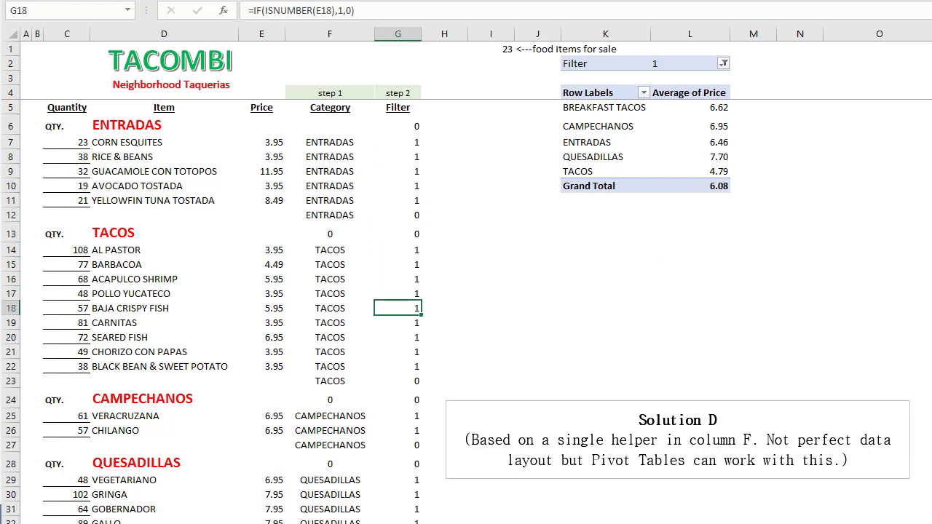
- Place the green "What is the average item Price per category?" text box just below the pivot table, then deselect it
left_click(677, 440)
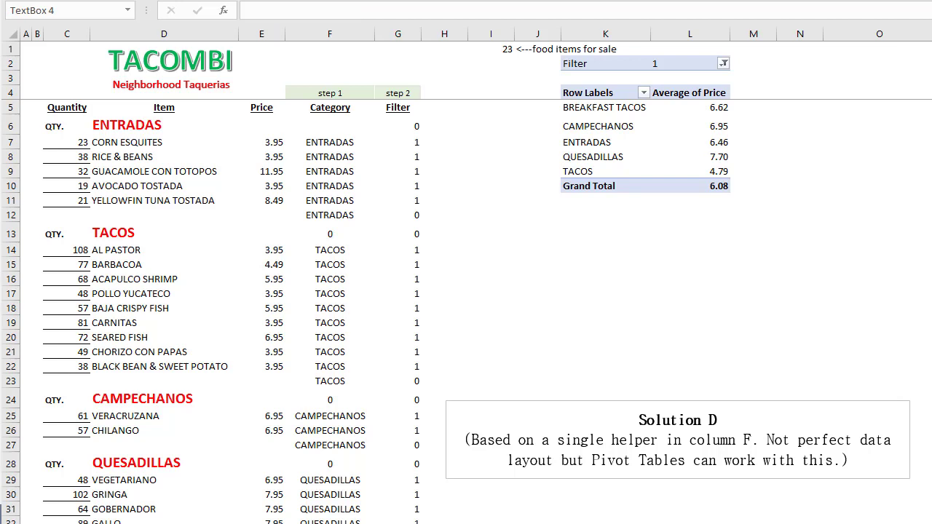
left_click_drag(931, 175, 566, 228)
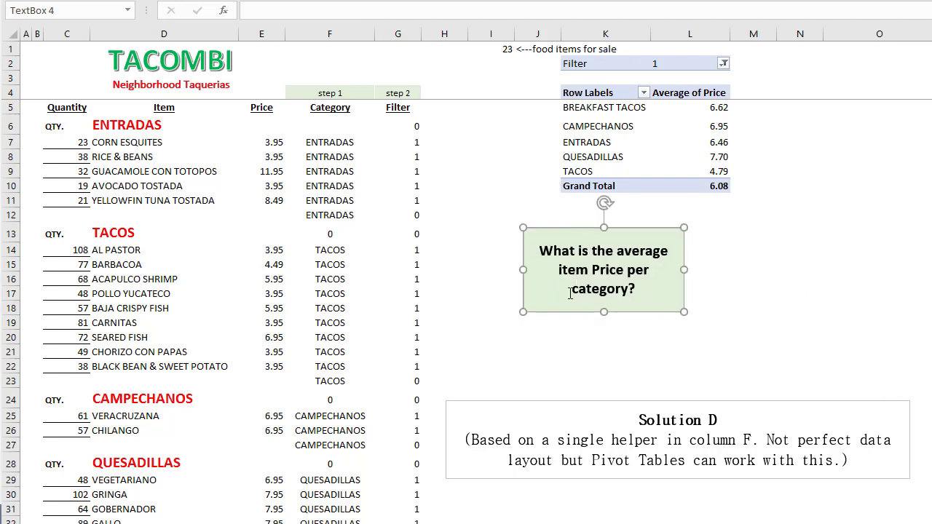
left_click(754, 349)
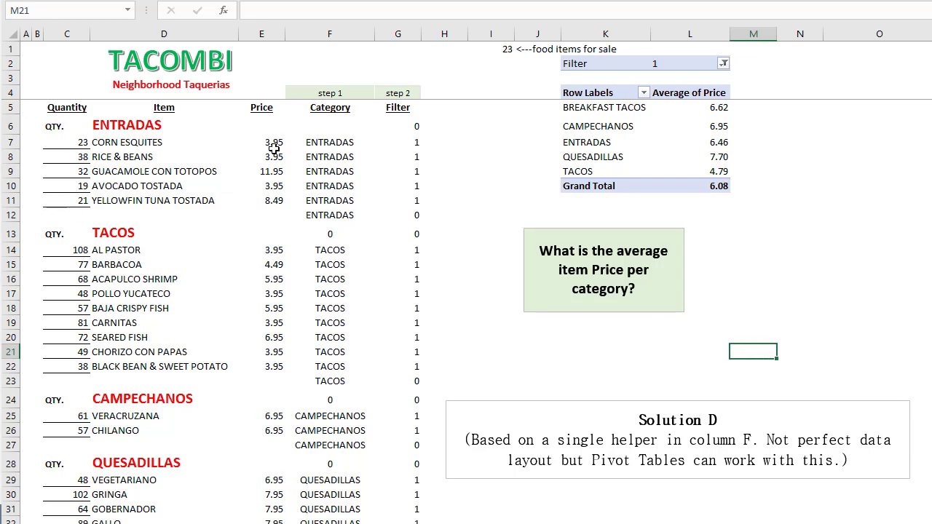
- Select the ENTRADAS prices in E7:E11 to compare them with that category's average in the pivot table
left_click_drag(274, 146, 273, 194)
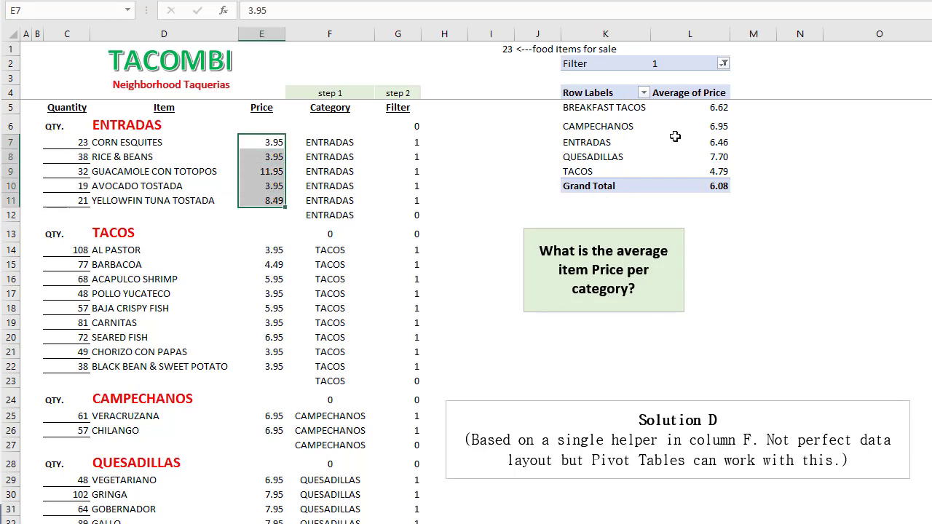
left_click(651, 339)
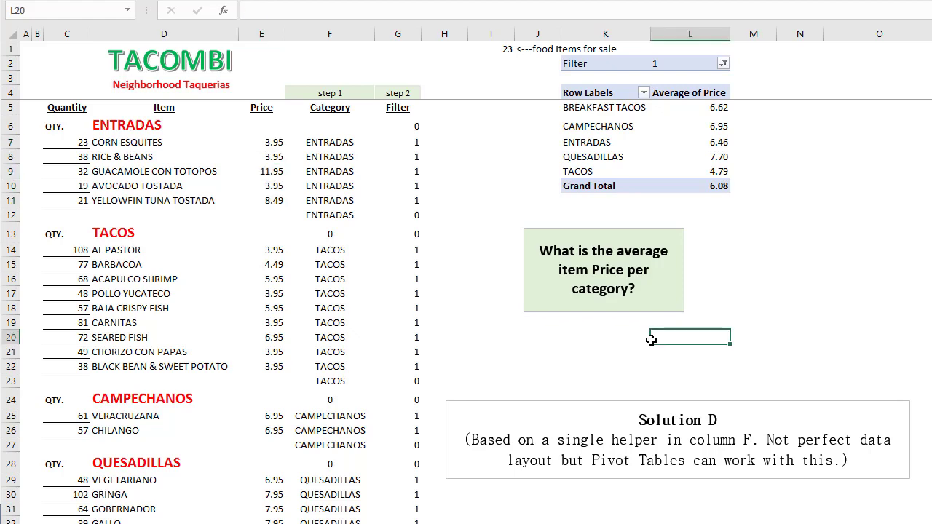